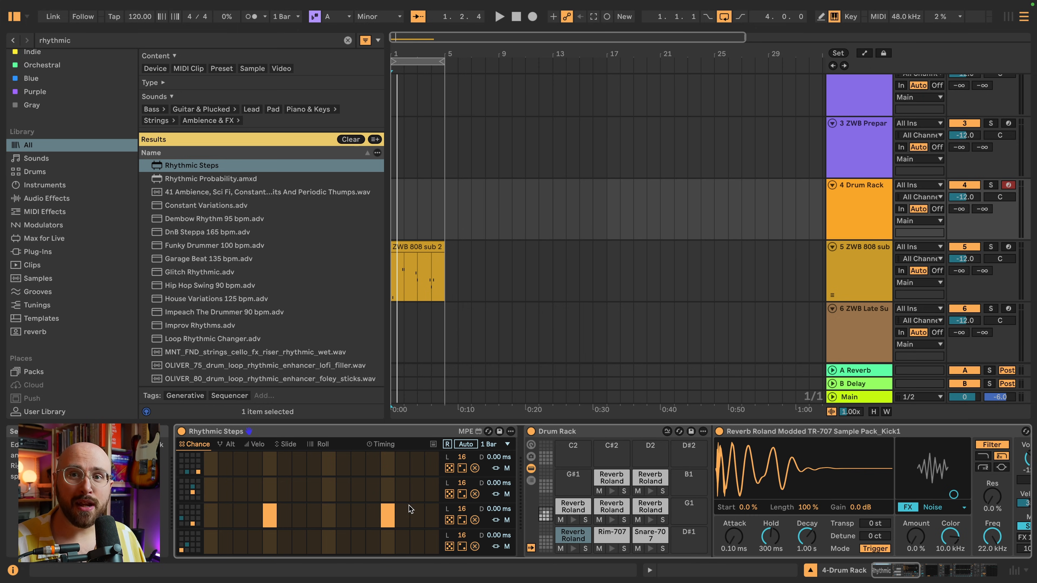
Step: Solo the 4 Drum Rack track and randomize the bottom lane's Chance values in Rhythmic Steps twice, playing the pattern to hear it
left_click(990, 184)
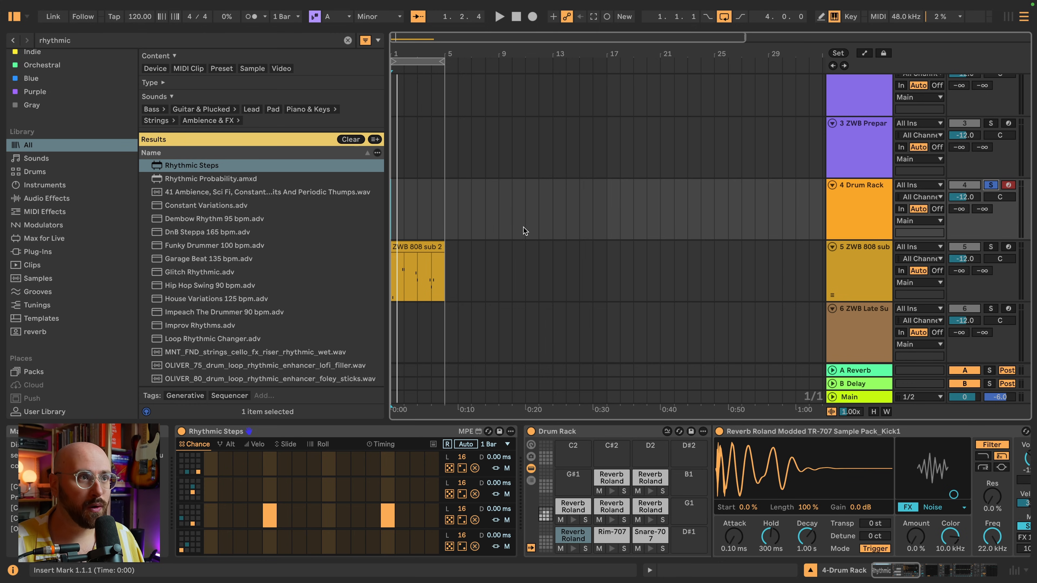
key("space")
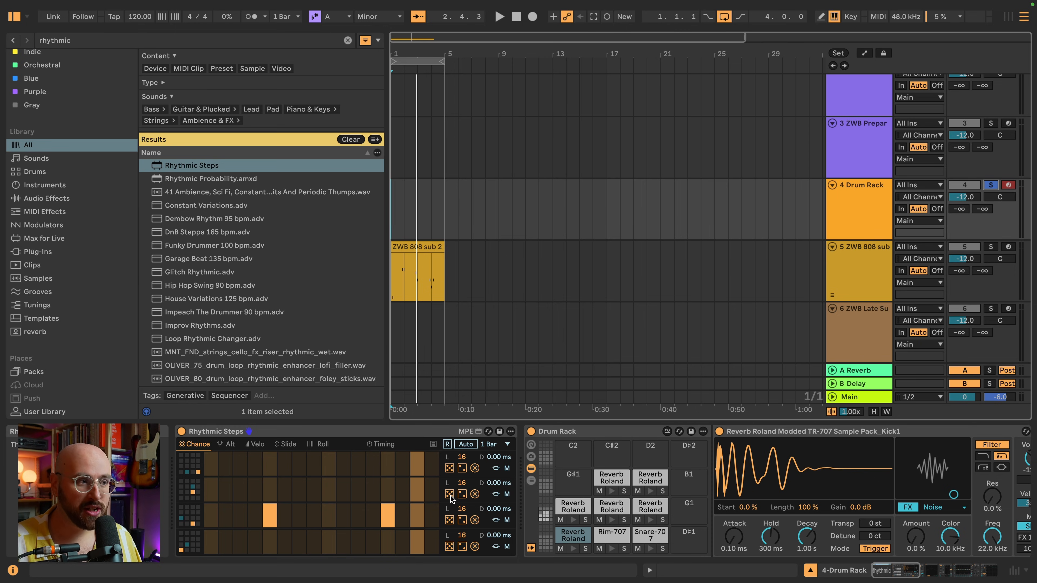
left_click(450, 547)
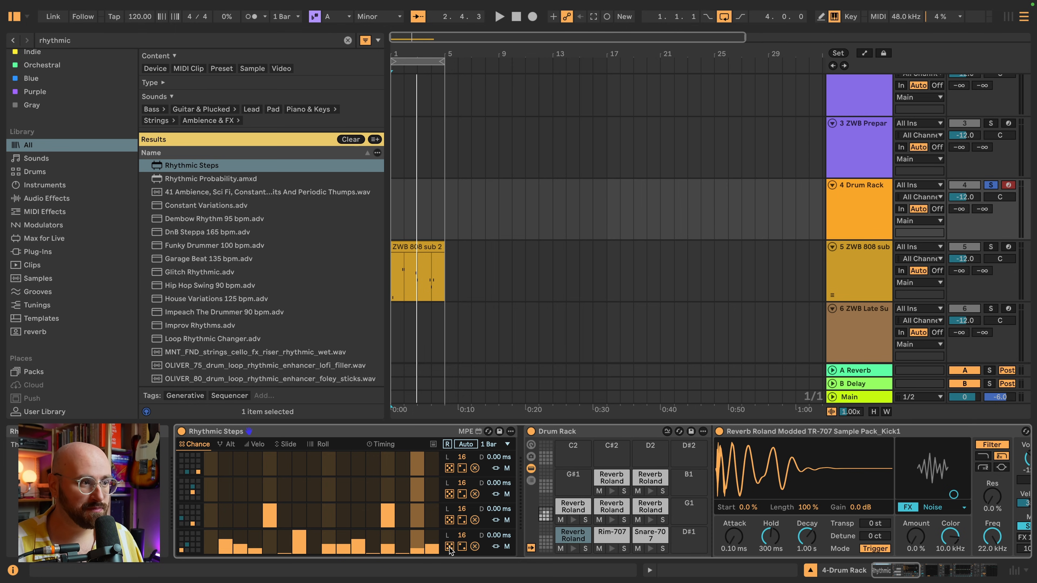
key("space")
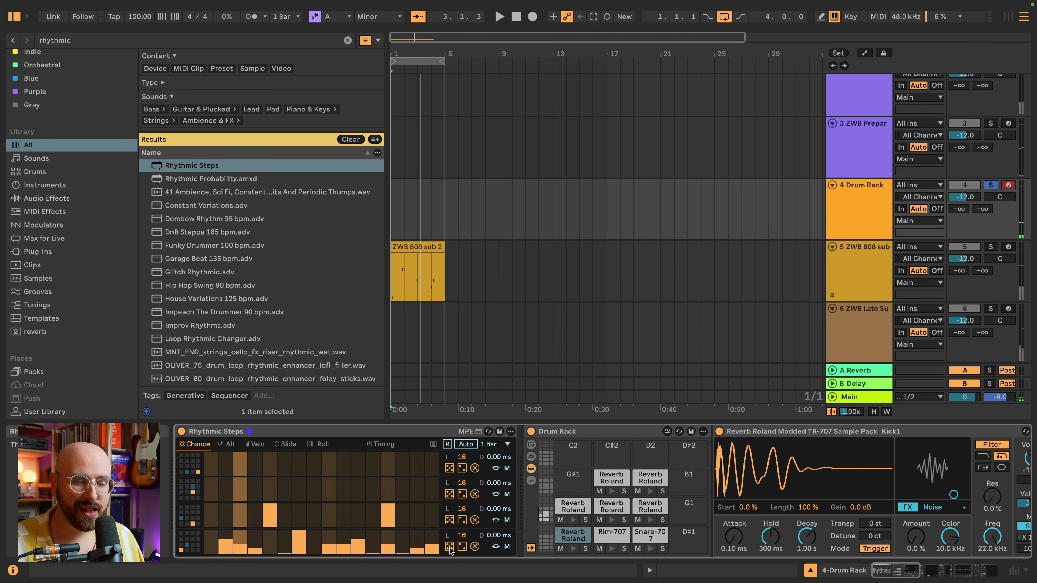
left_click(450, 548)
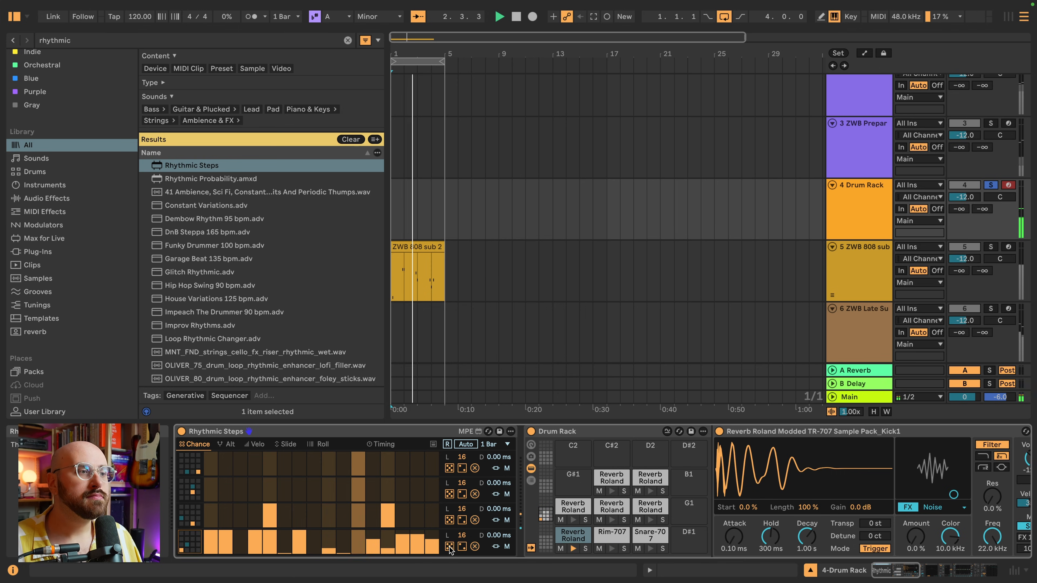
key("space")
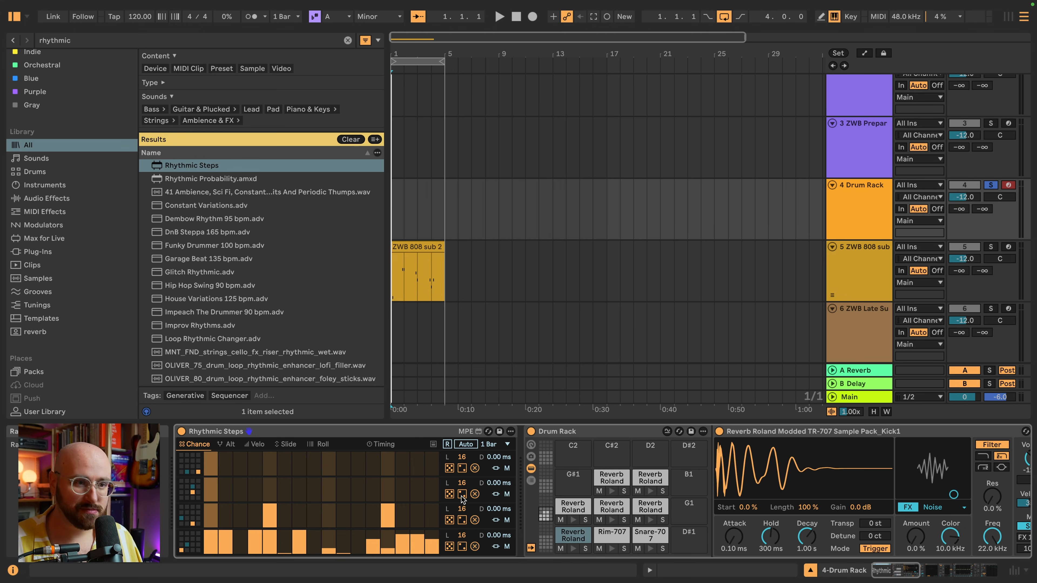
Step: Randomize the second lane's Chance values with the alternative randomizer and play the pattern
left_click(462, 494)
key("space")
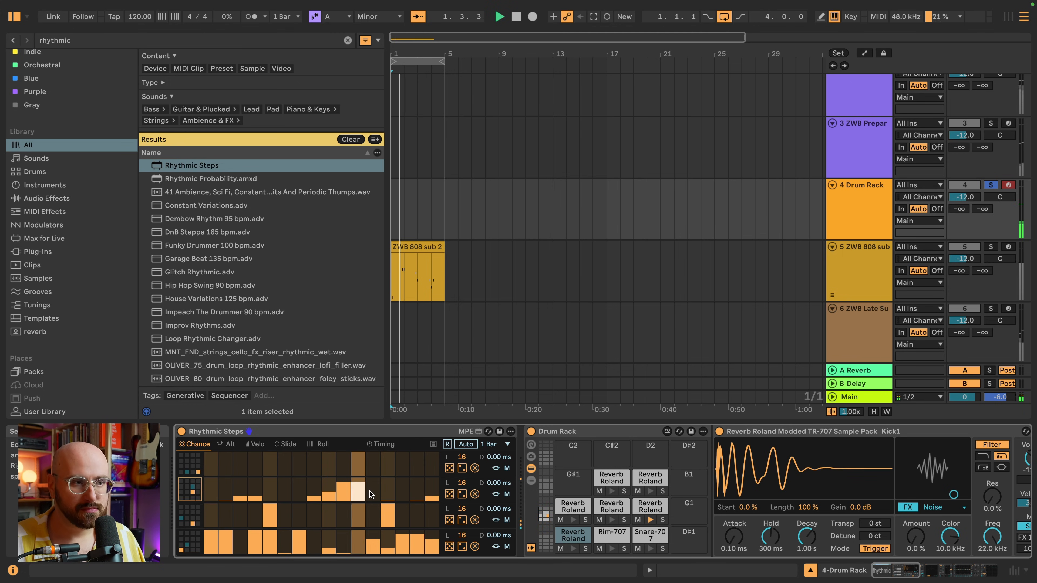
key("space")
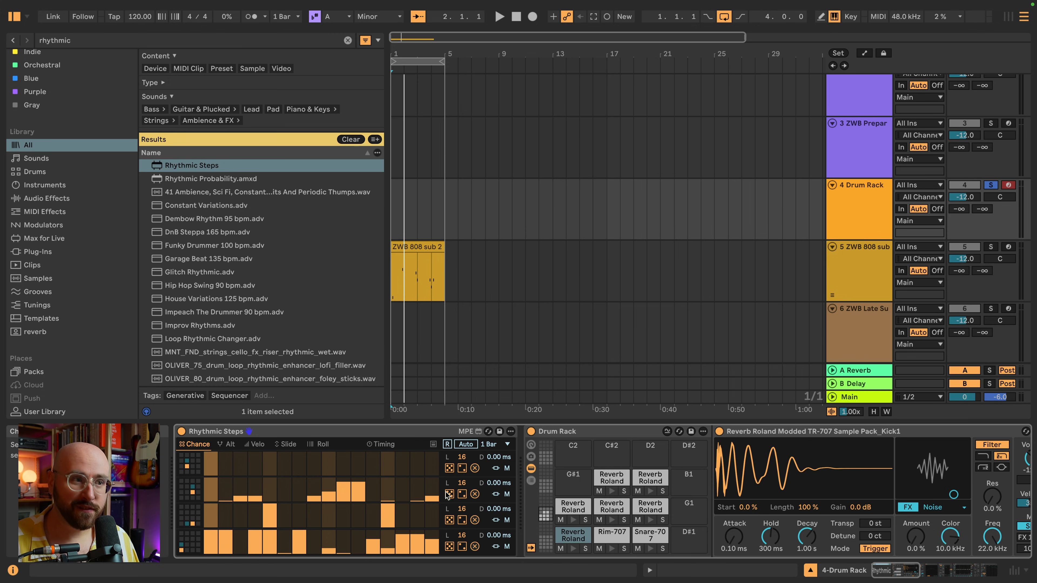
Step: Randomize the top lane's Chance values twice and shorten the top two Chance lanes to 7 and 10 steps, auditioning the pattern
left_click(449, 468)
key("space")
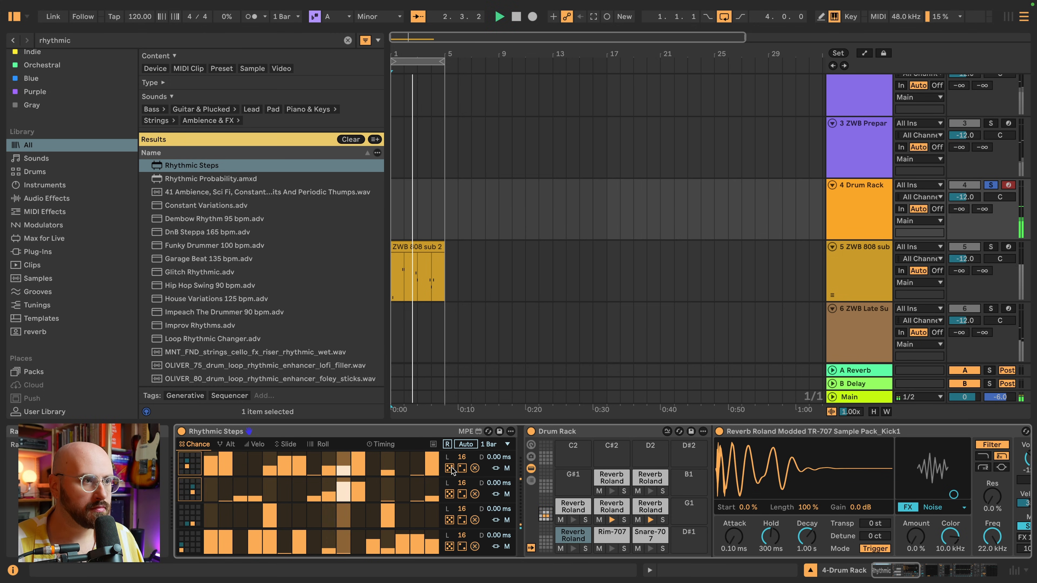
left_click(450, 468)
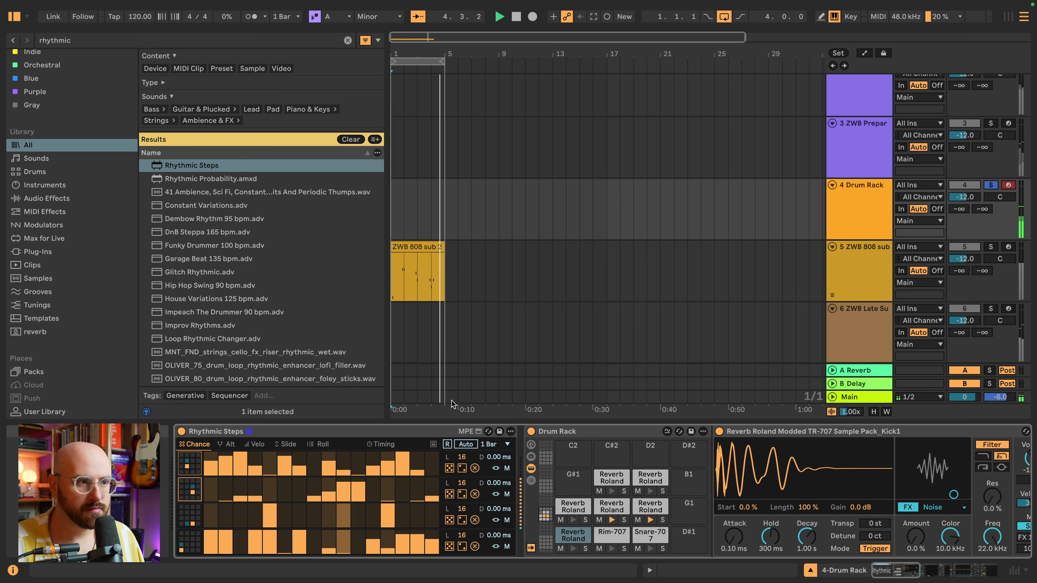
key("space")
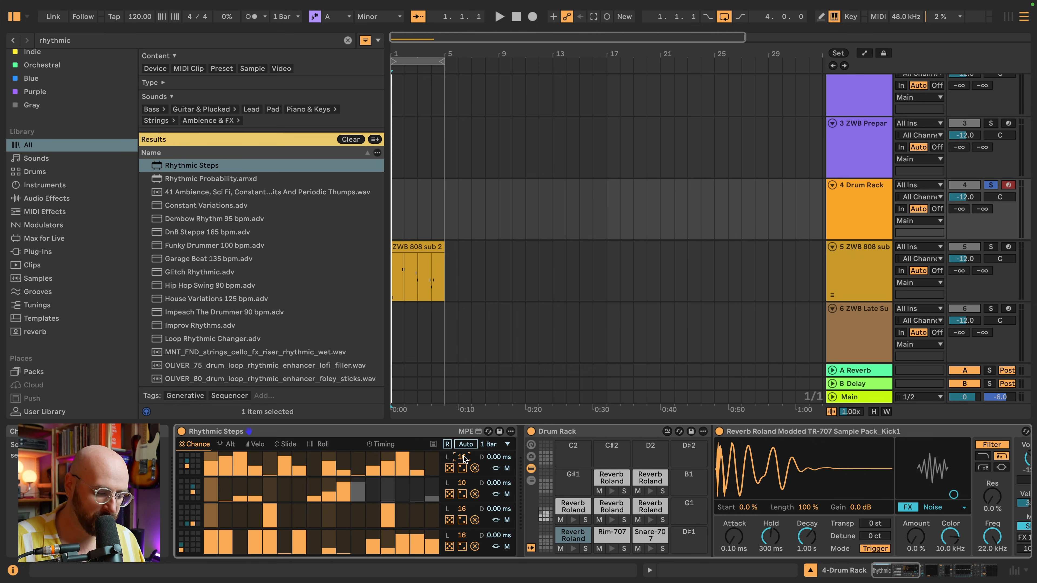
key("space")
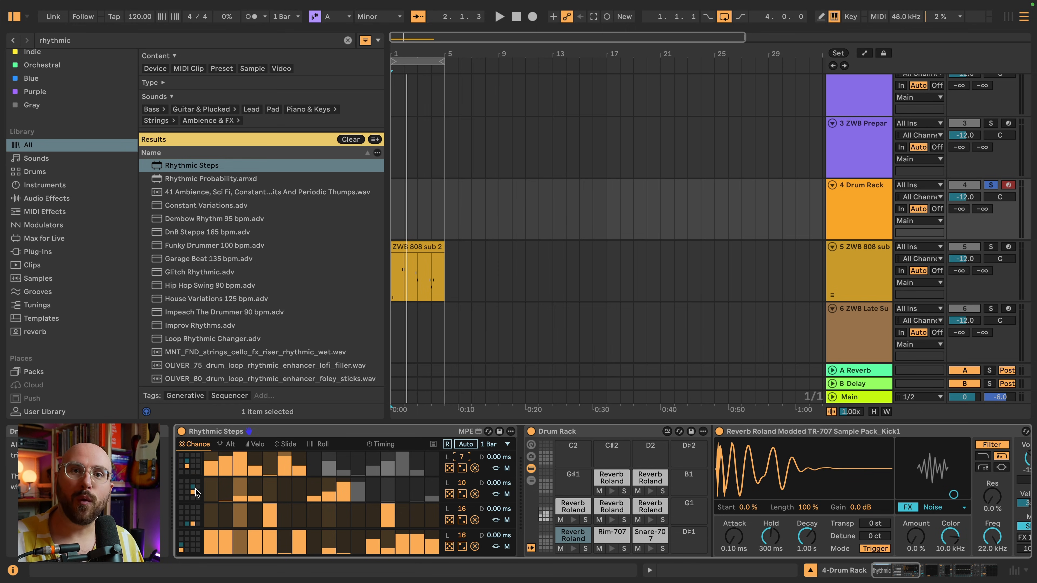
Step: Randomize the Alt values of the Rhythmic Steps lanes and play the resulting pattern
left_click(230, 444)
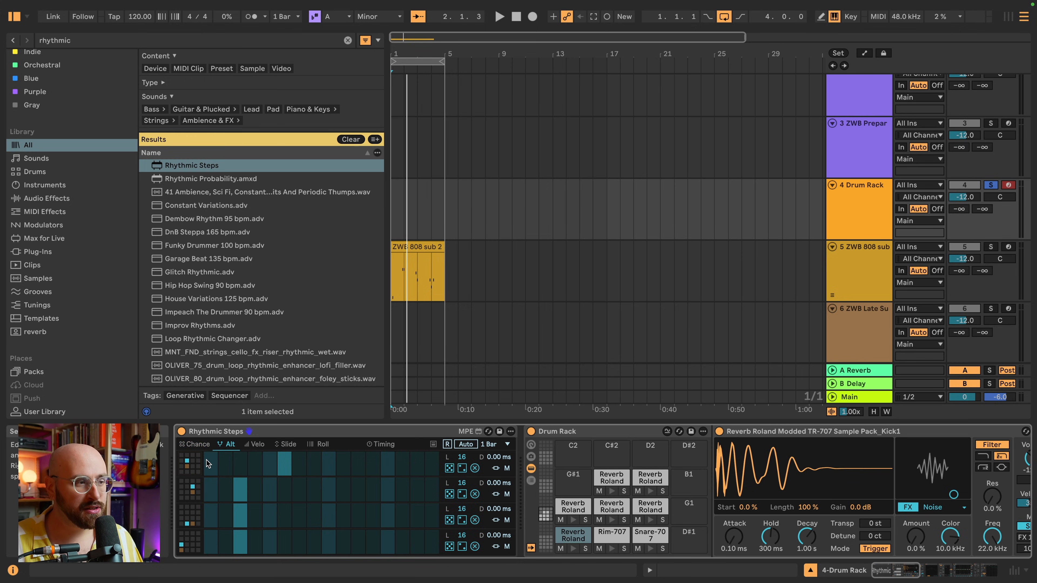
left_click(449, 546)
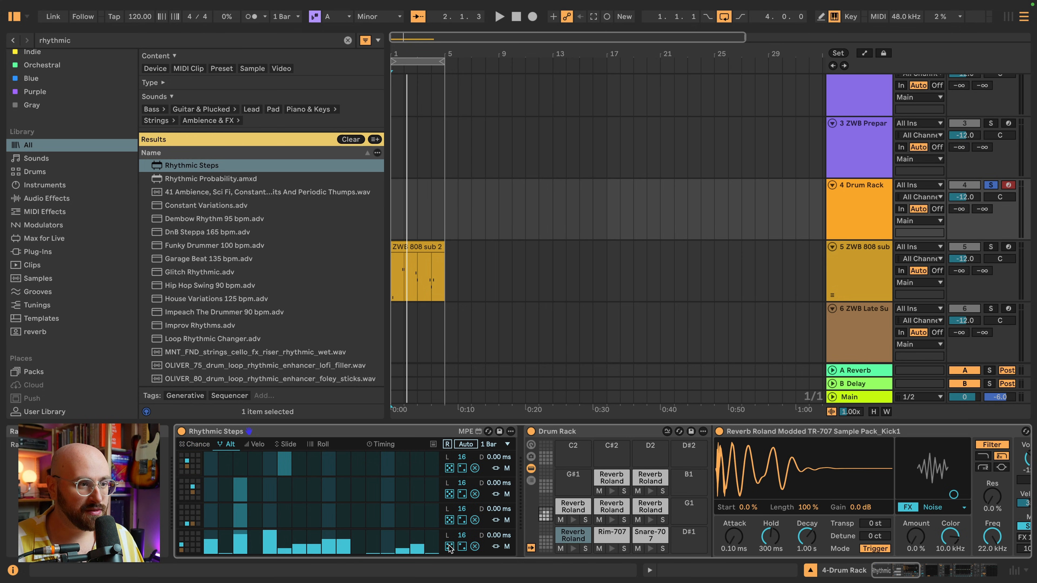
left_click(449, 520)
left_click(449, 494)
left_click(450, 469)
key("space")
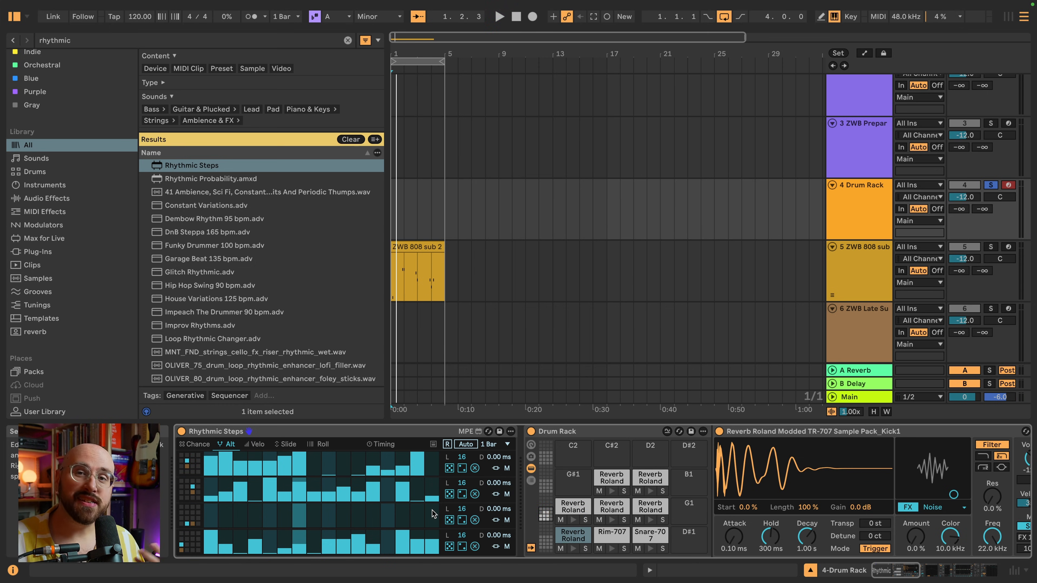
Step: Randomize the velocity values of all four Rhythmic Steps lanes
left_click(258, 444)
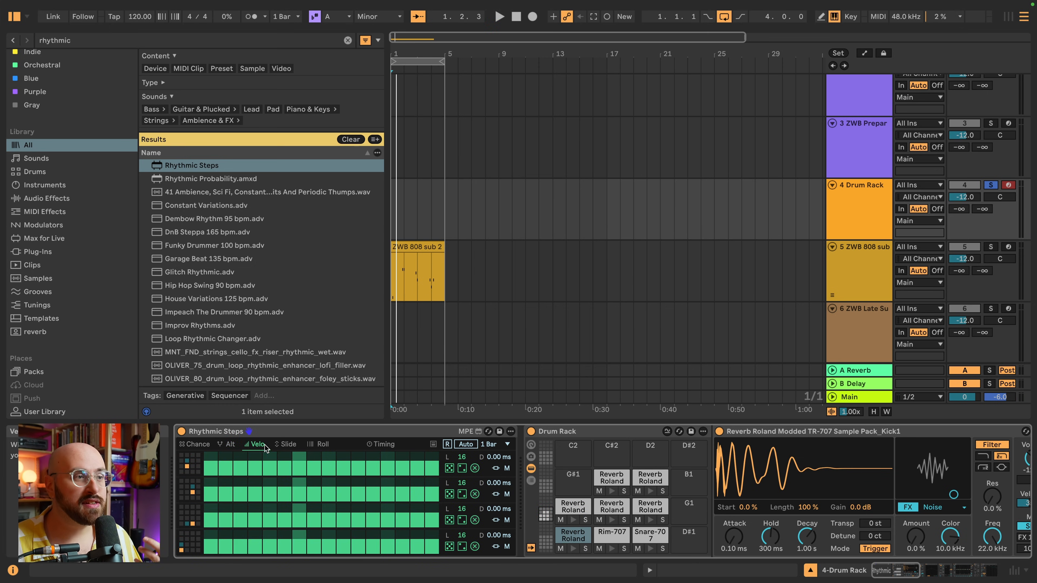
left_click(450, 469)
left_click(450, 494)
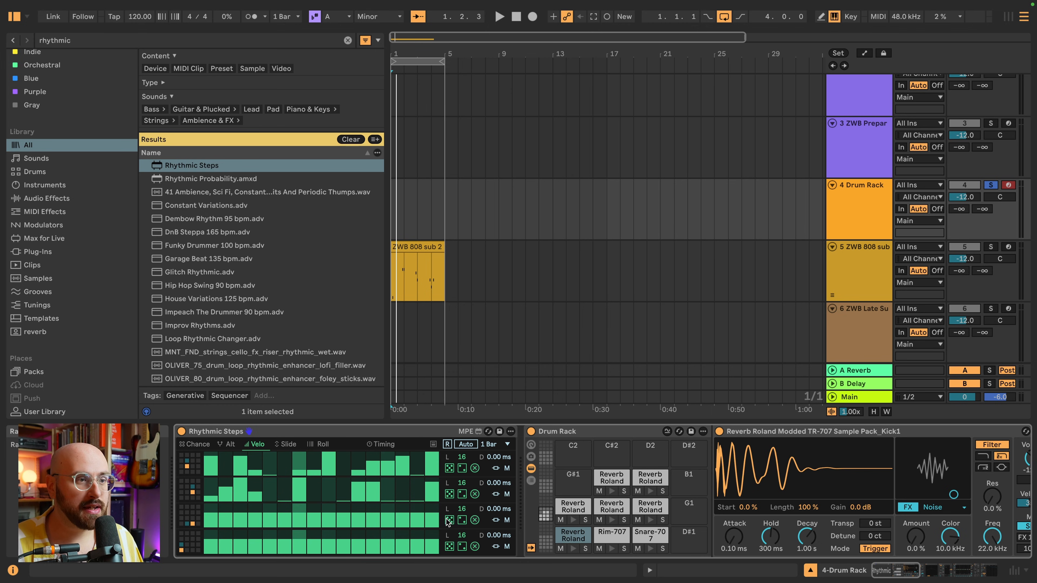
left_click(449, 520)
left_click(449, 547)
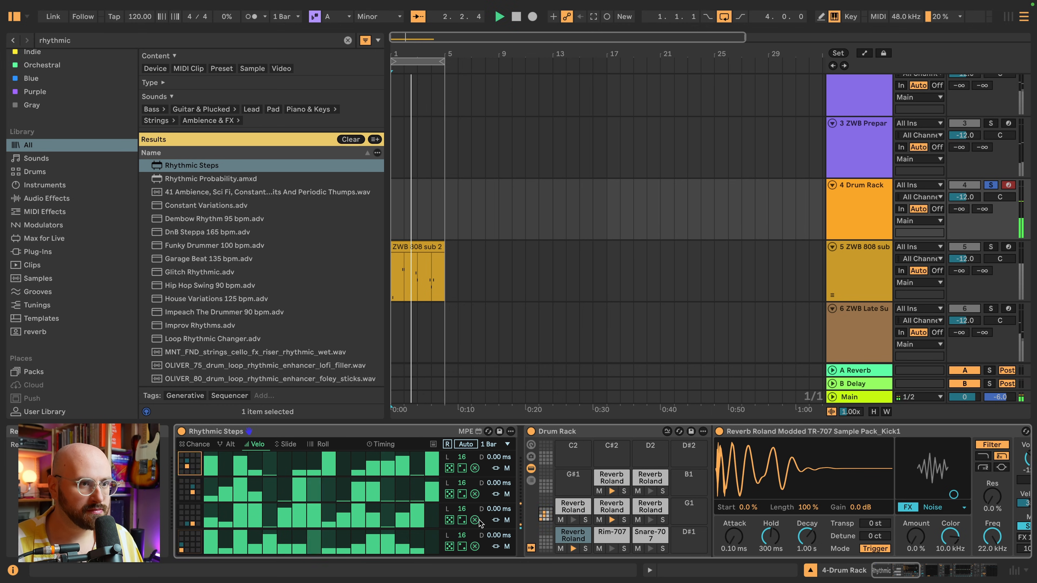
Step: Show the Roll values of the lanes and audition the pattern with 1/32 rolls
left_click(322, 444)
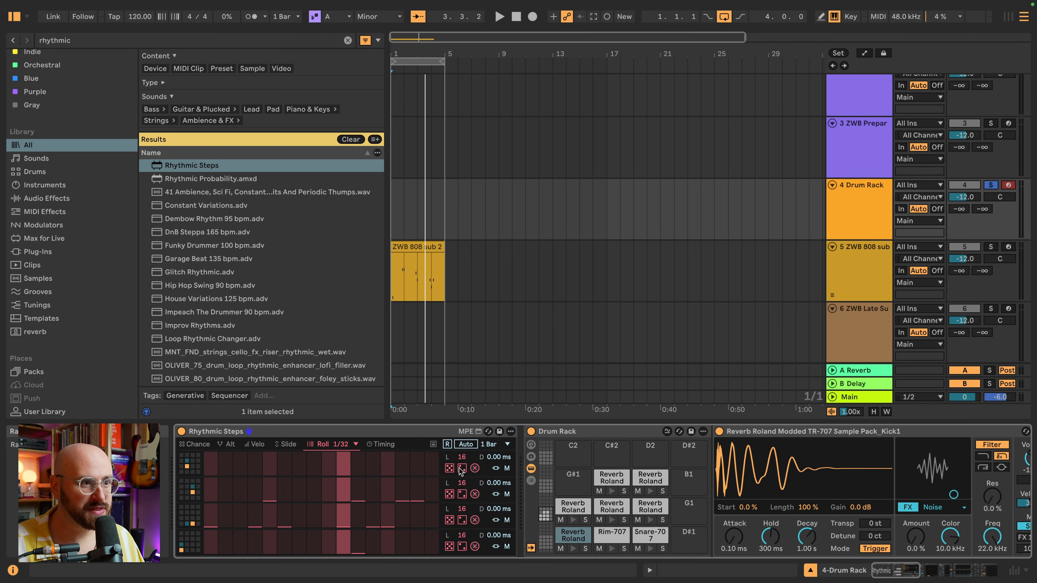
key("space")
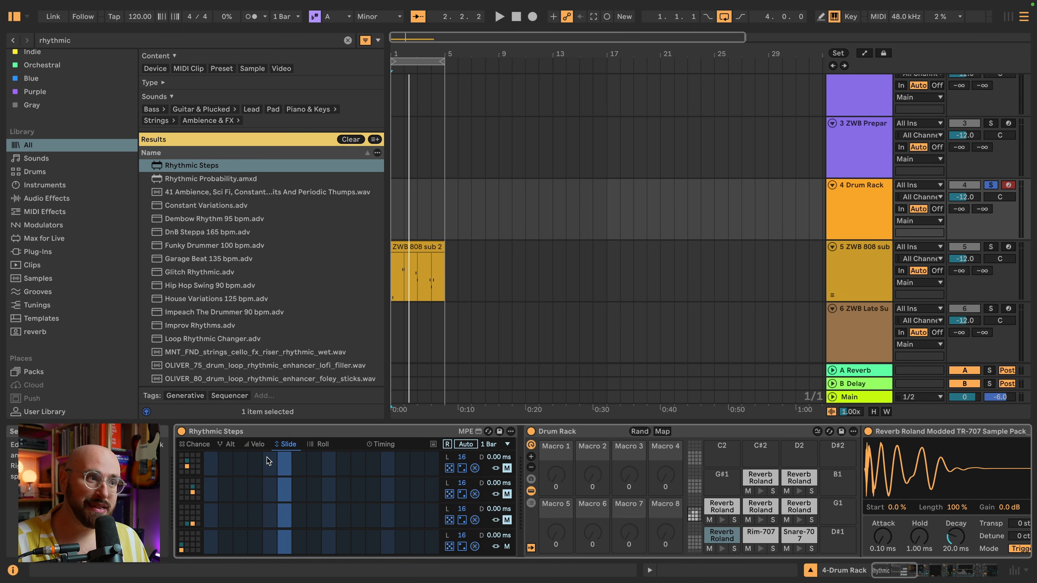
Step: Raise the Slide value of the bottom lane's first step to the maximum and play the pattern
scroll(327, 483, "right", 5)
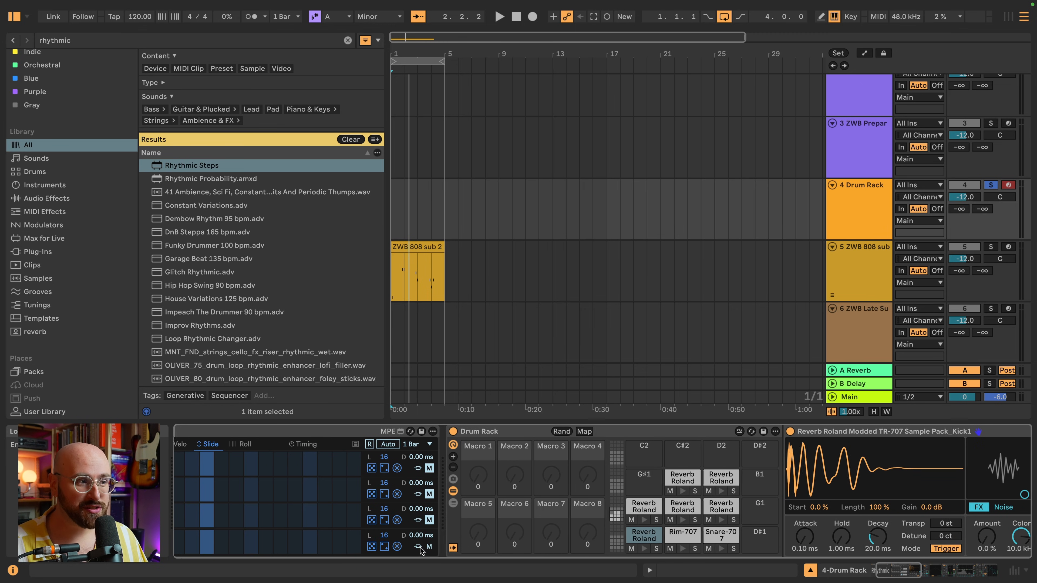
key("space")
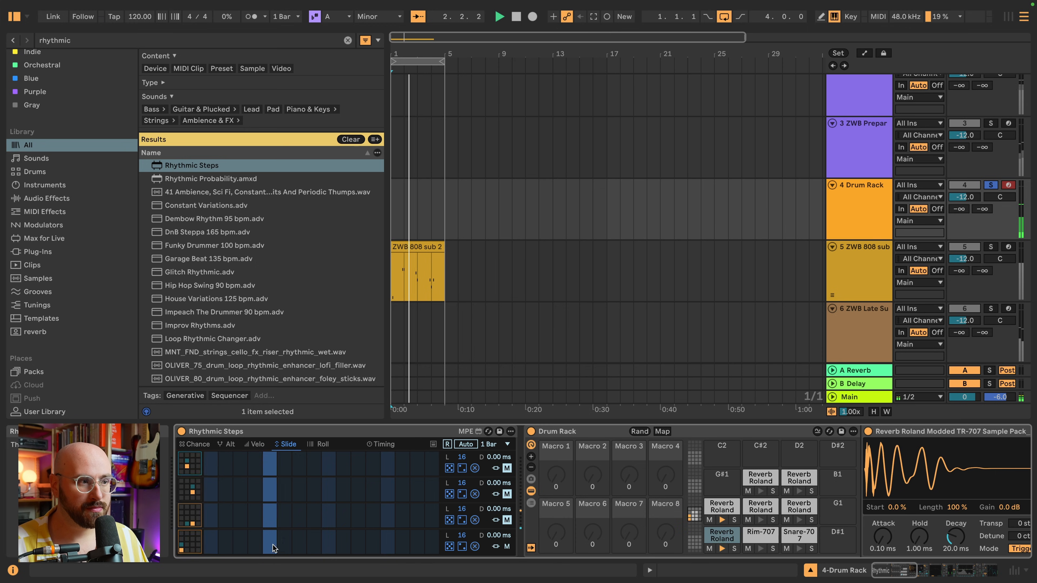
left_click_drag(210, 542, 206, 520)
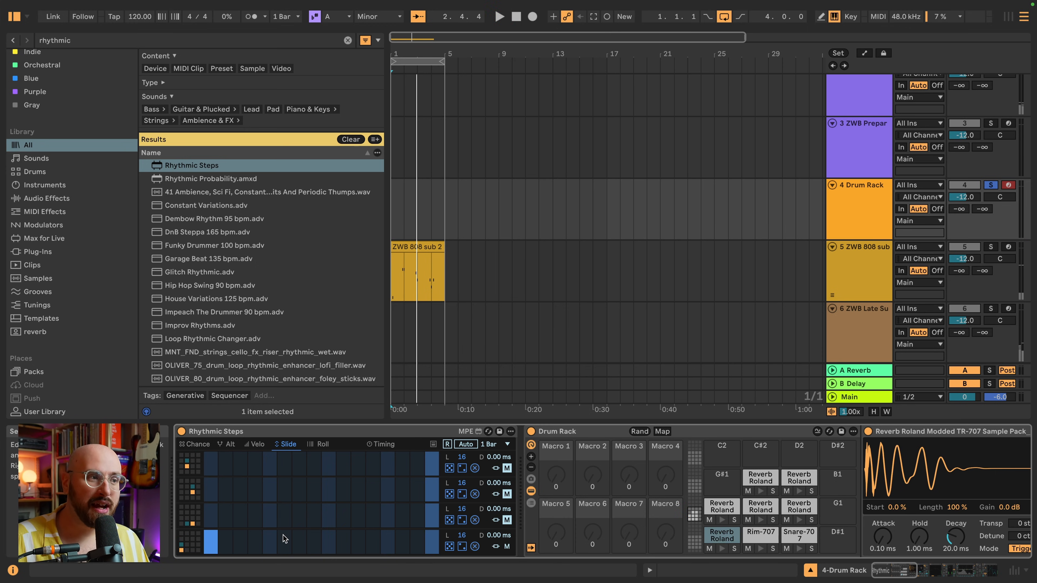
key("space")
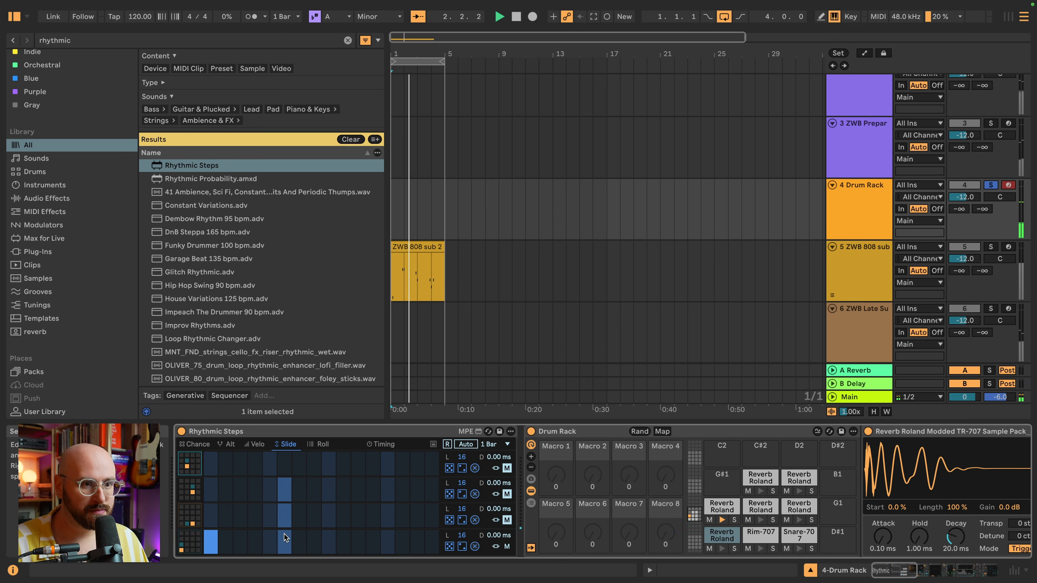
Step: Randomize the bottom lane's Slide values several times and play the pattern
left_click(450, 547)
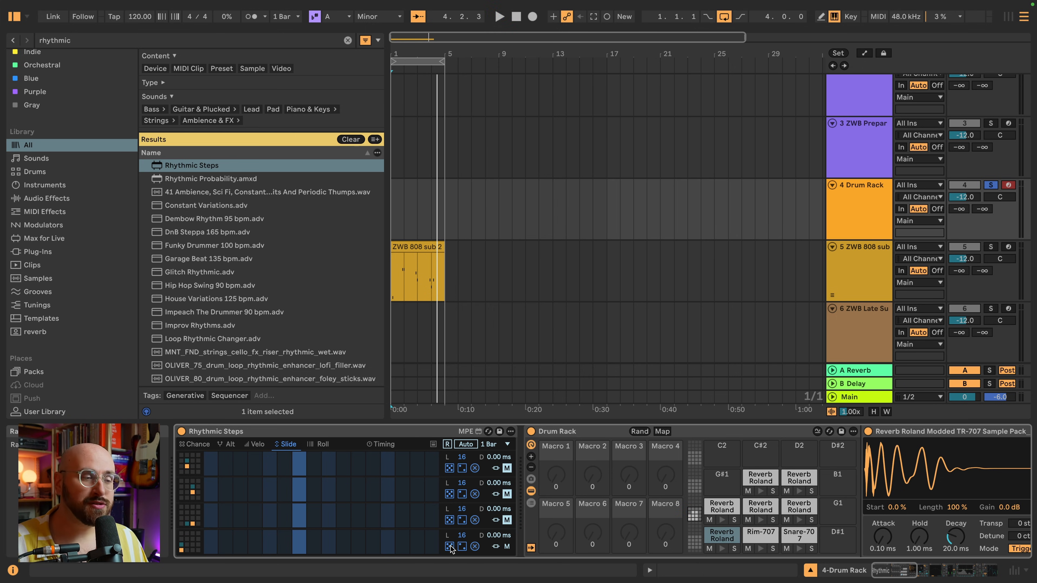
left_click(450, 546)
left_click(450, 547)
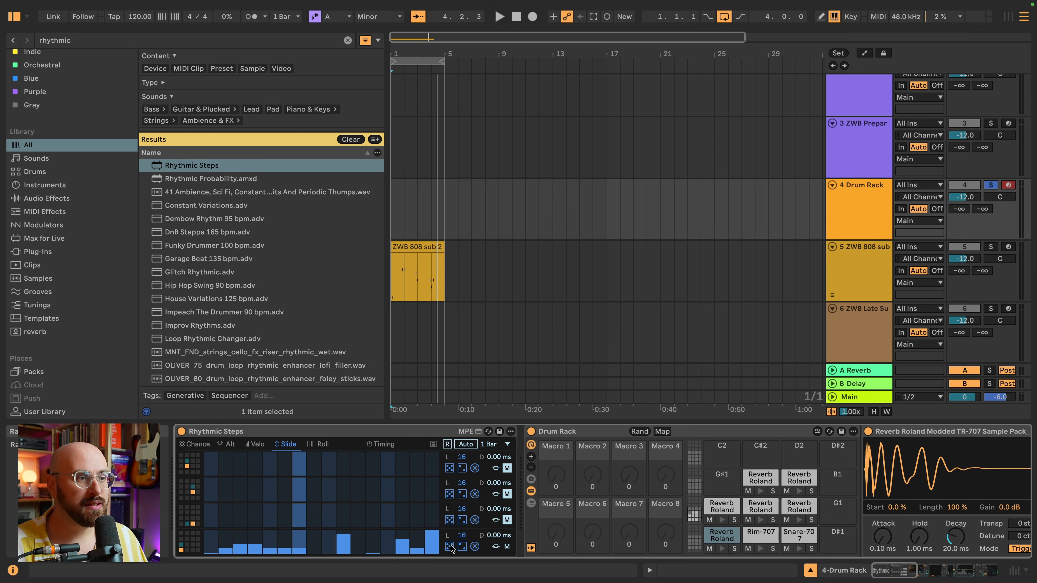
left_click(449, 546)
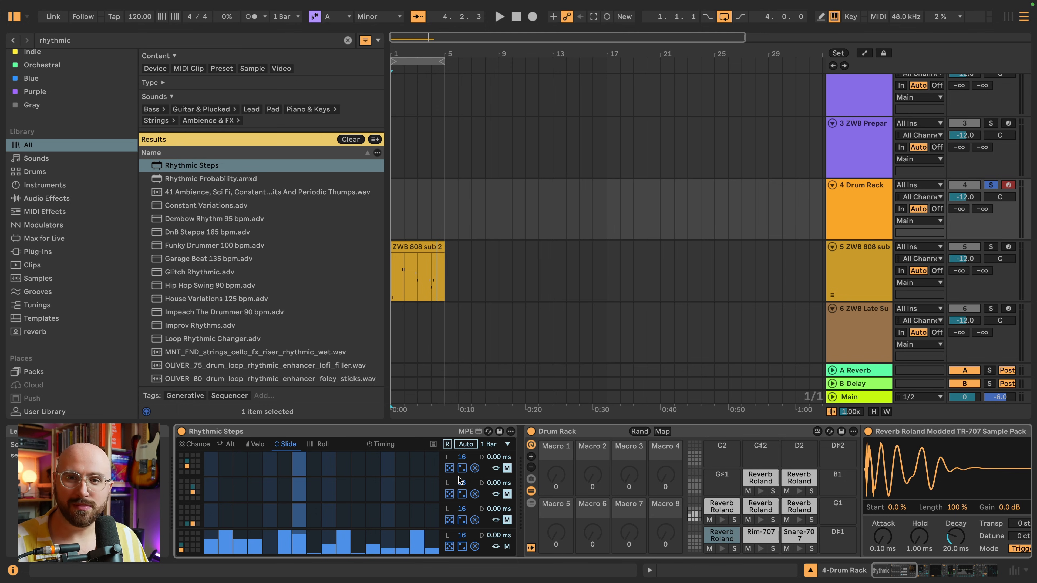
key("space")
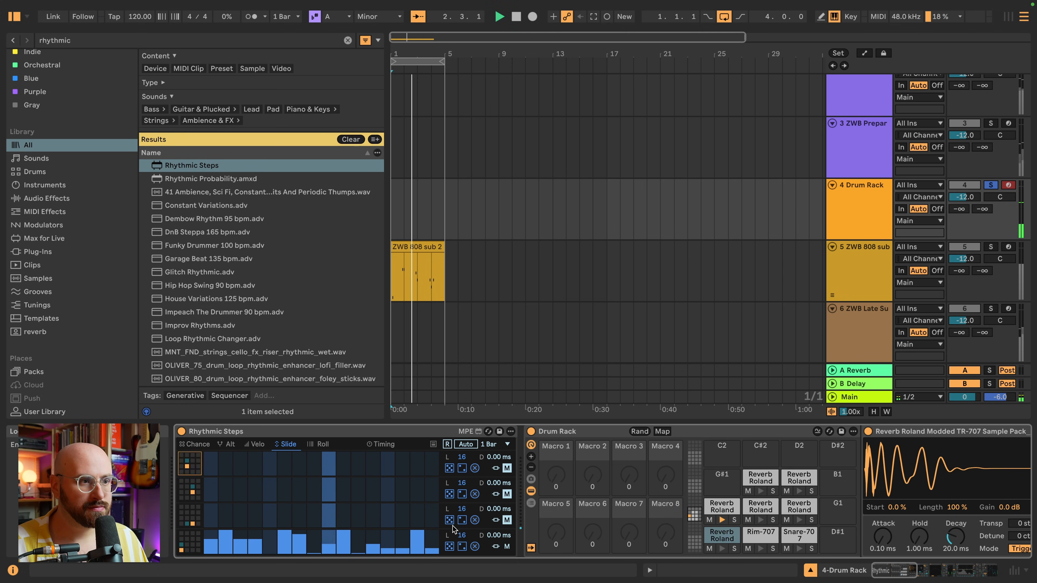
Step: Randomize the Slide values of the upper three lanes, unmute these lanes and play the pattern
left_click(450, 520)
left_click(449, 494)
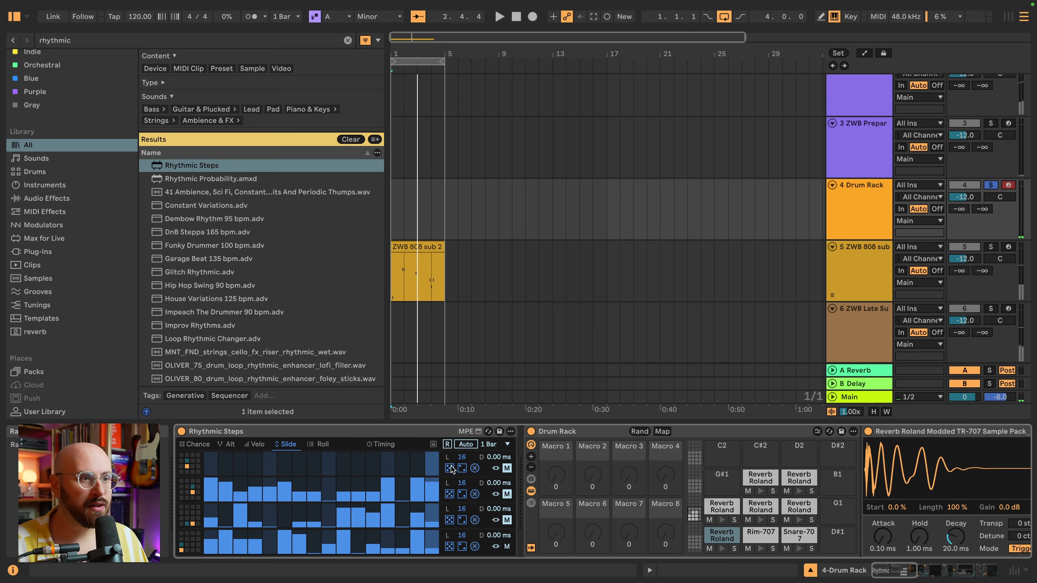
left_click(450, 468)
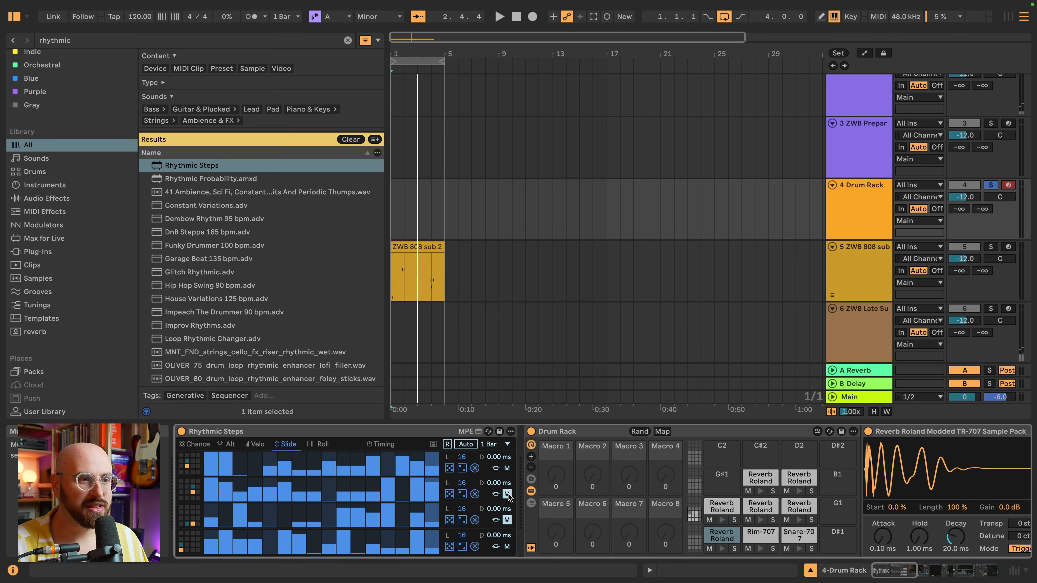
key("space")
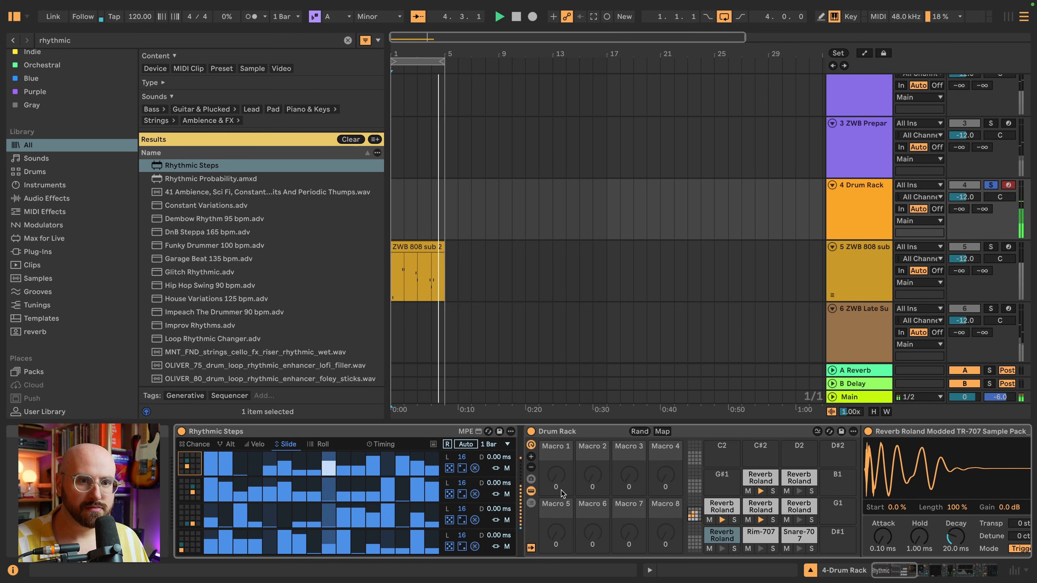
Step: Map the kick pad's Decay to Macro 1 of the Drum Rack and extend the mapping to all sibling pads
scroll(563, 488, "right", 2)
scroll(563, 488, "right", 2)
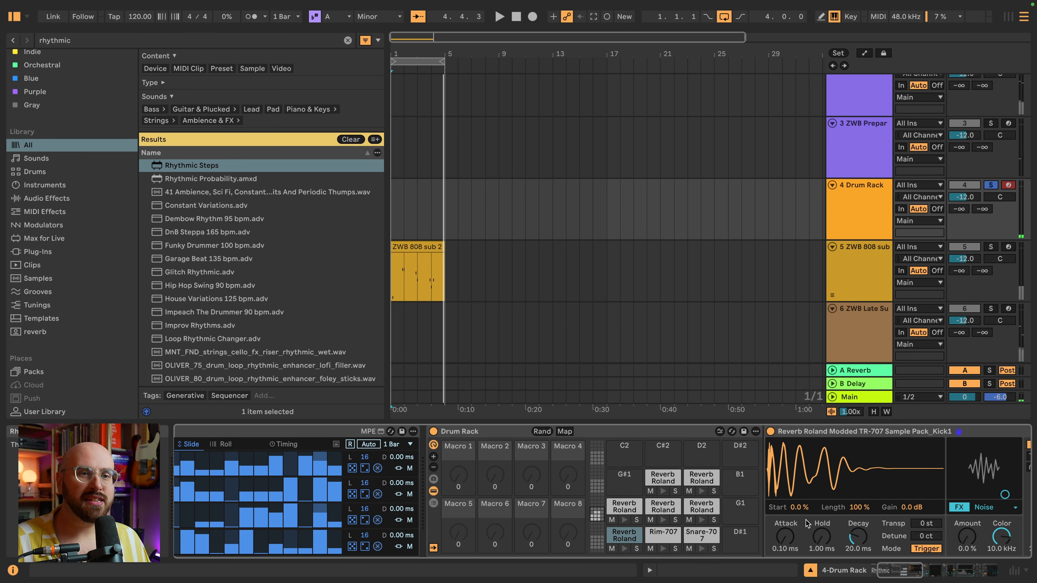
right_click(857, 540)
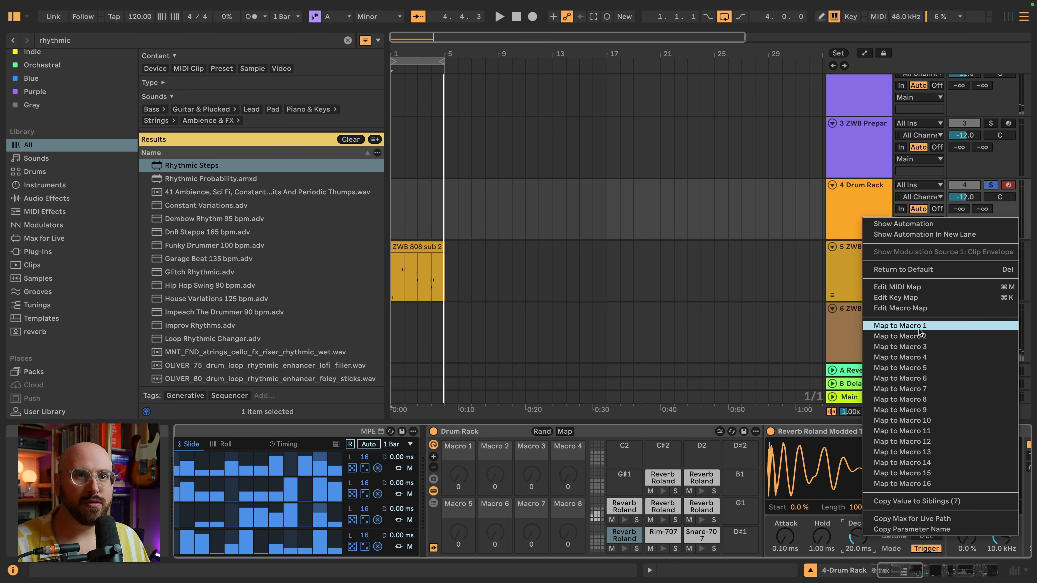
left_click(900, 326)
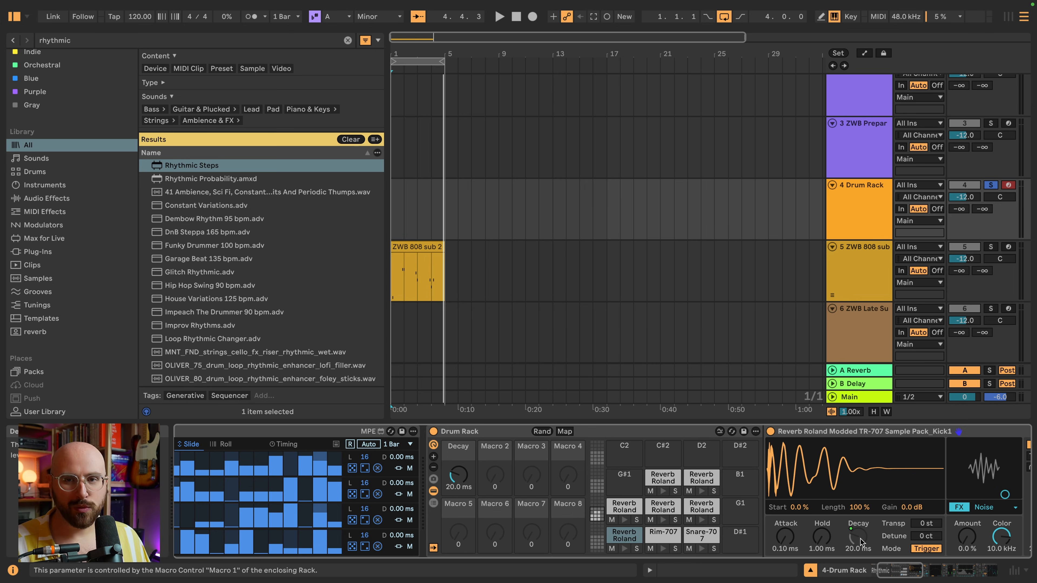
right_click(860, 539)
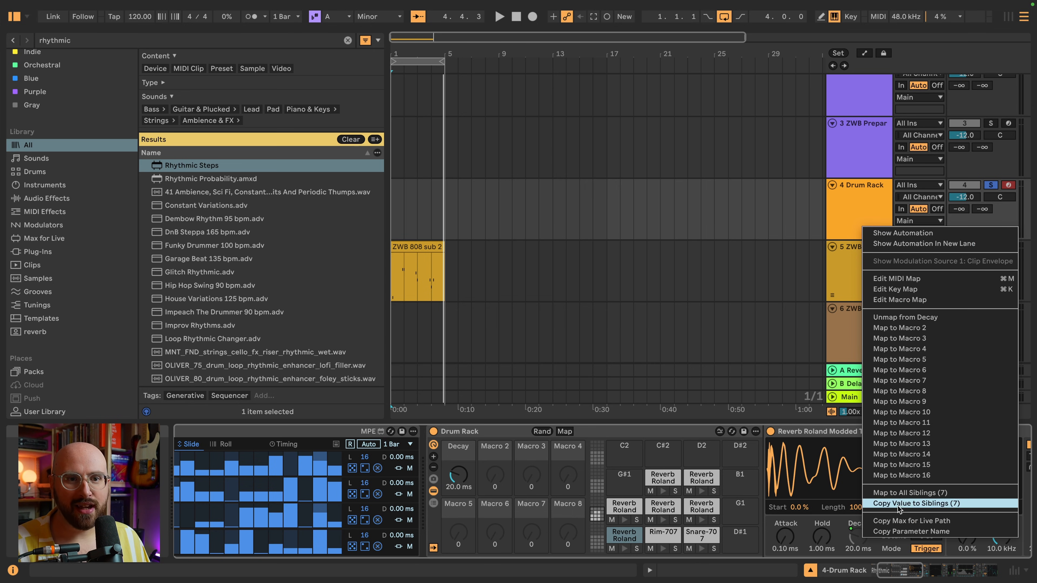
left_click(906, 493)
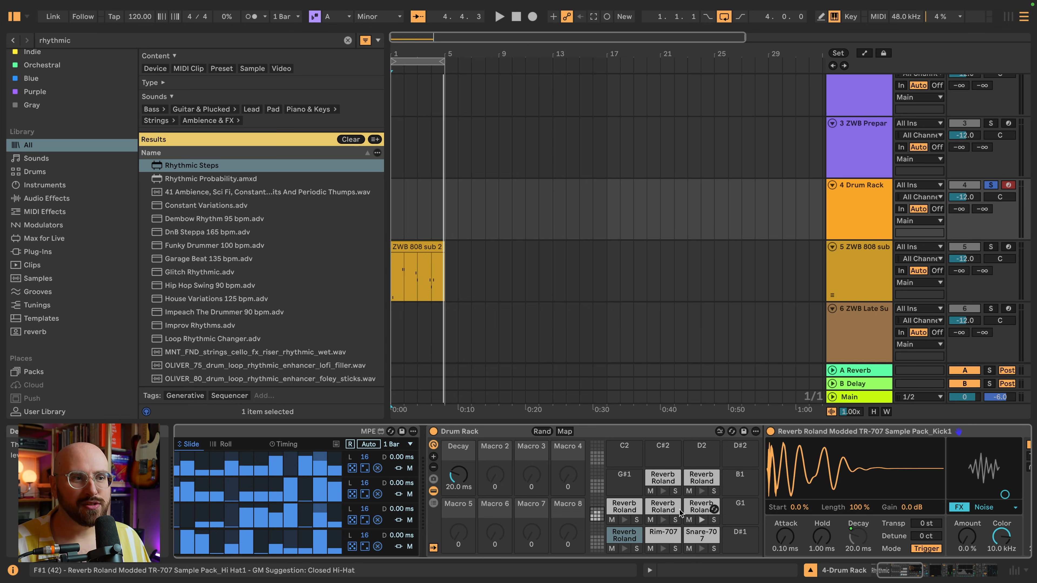
Step: Check the Decay mapping on the three Reverb Roland pads in the middle row of the Drum Rack
left_click(629, 506)
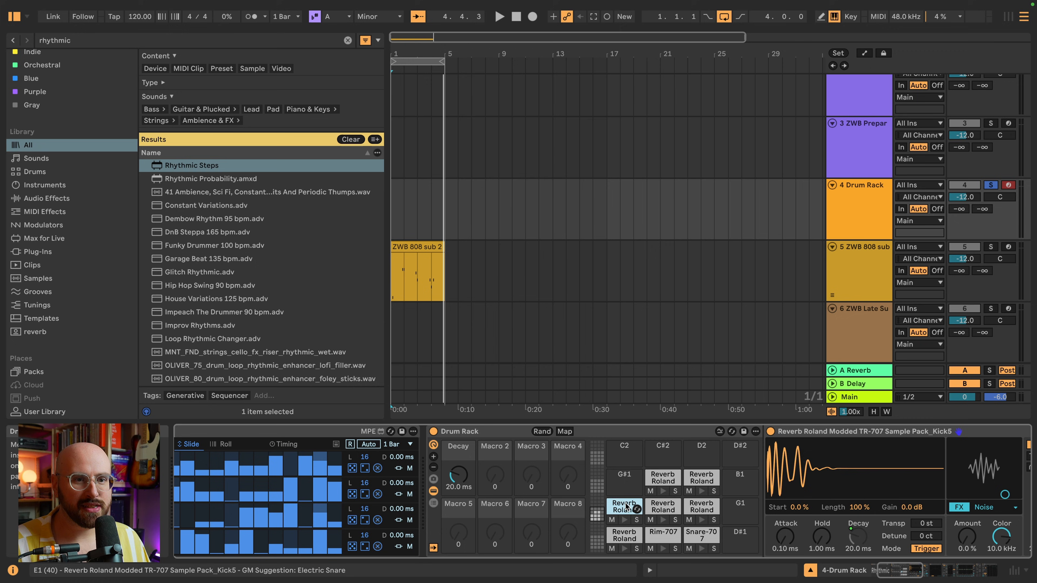
left_click(666, 507)
left_click(707, 507)
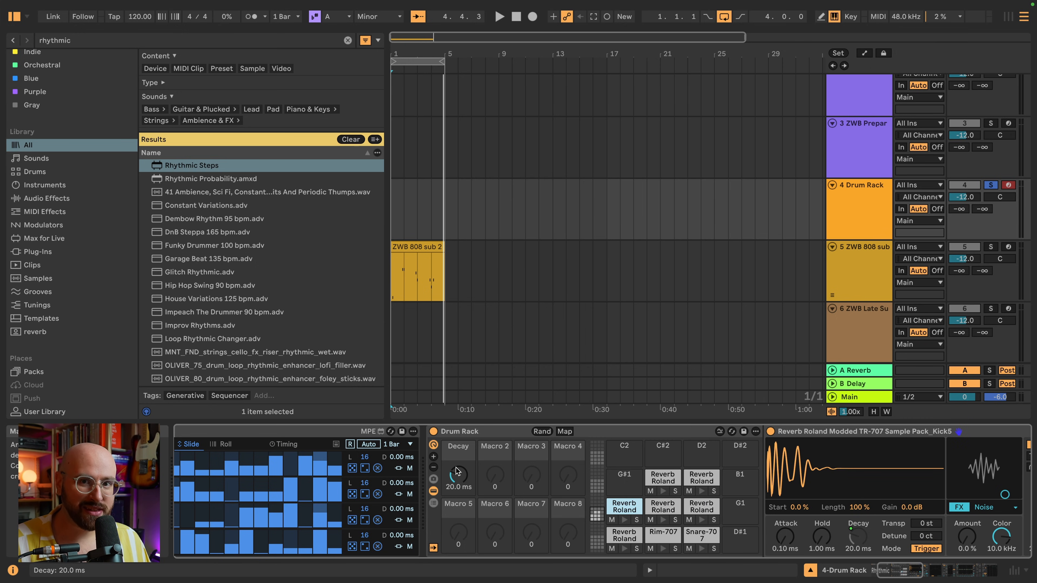
Step: Play the drum pattern while sweeping the Decay macro up to about 469 ms and back down
key("space")
left_click_drag(456, 472, 456, 434)
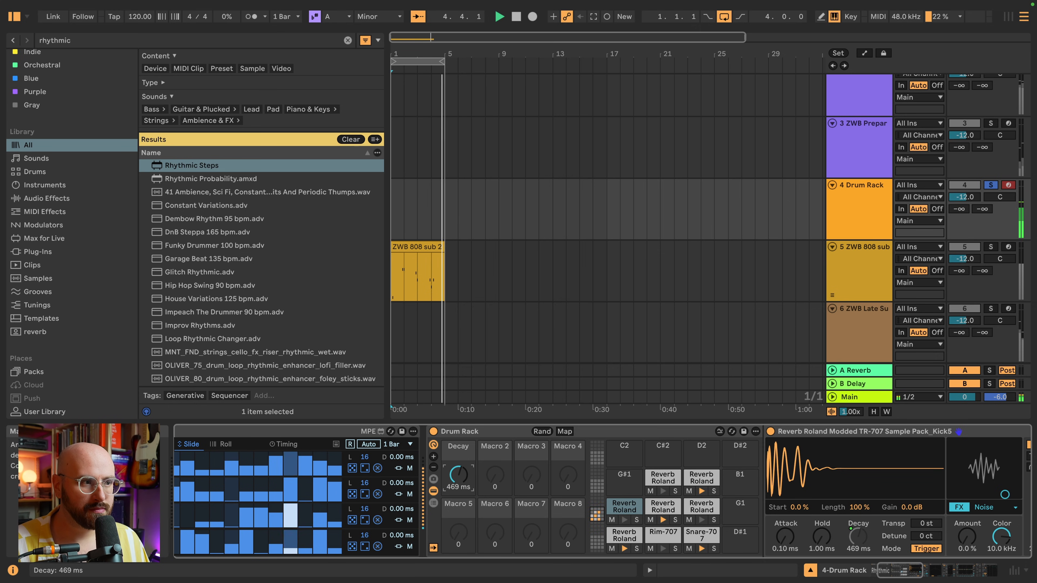
left_click_drag(456, 471, 456, 529)
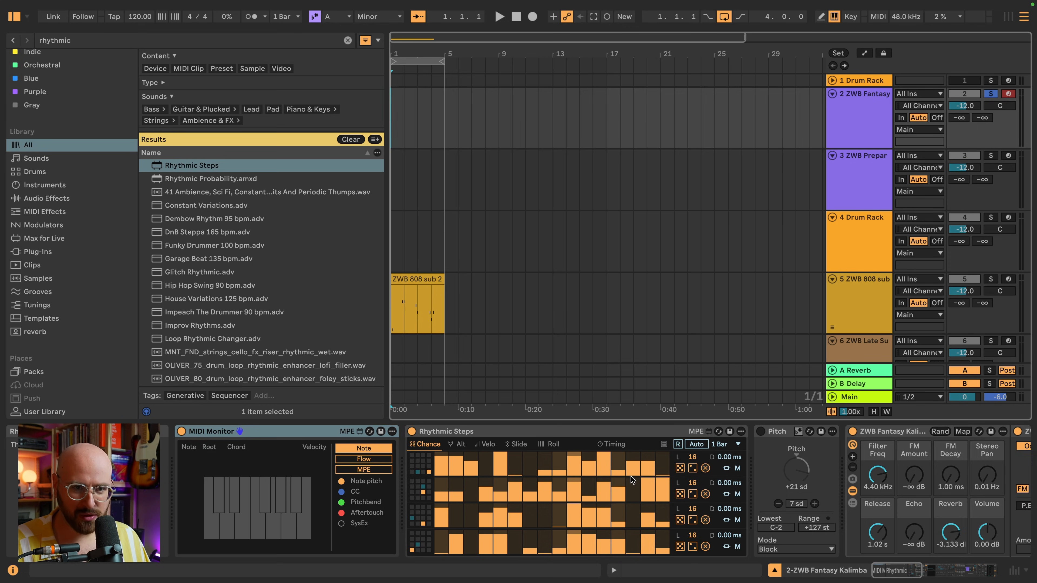
Step: Audition the Fantasy Kalimba track's sequence and inspect its Rhythmic Steps and Pitch devices
scroll(632, 480, "right", 5)
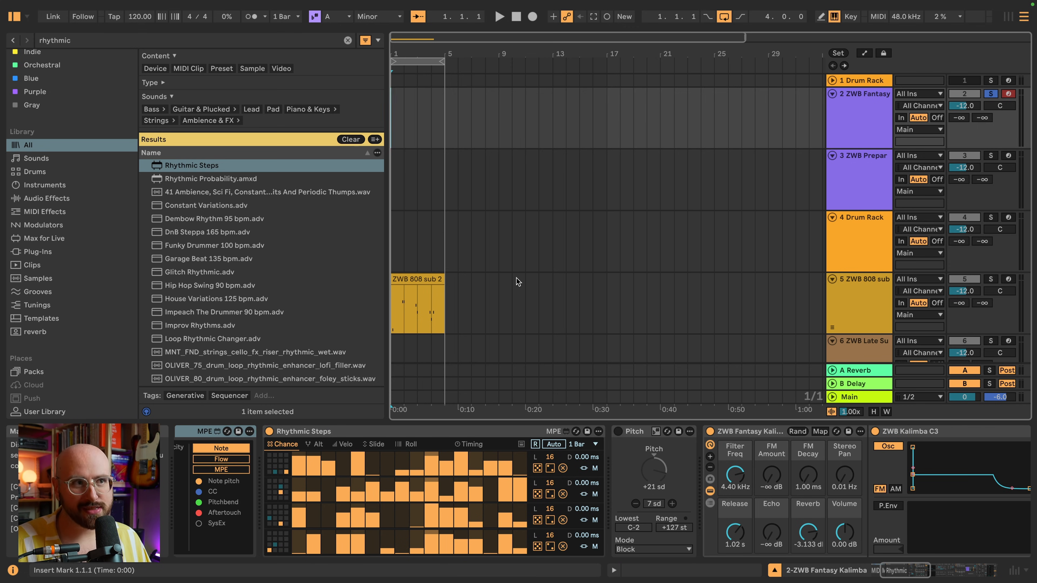
key("space")
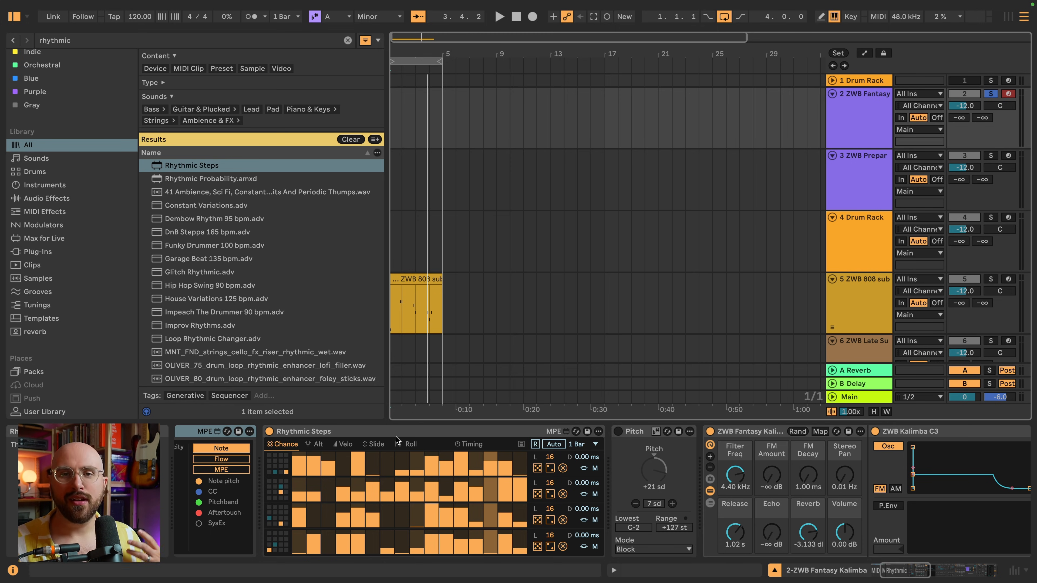
left_click(396, 437)
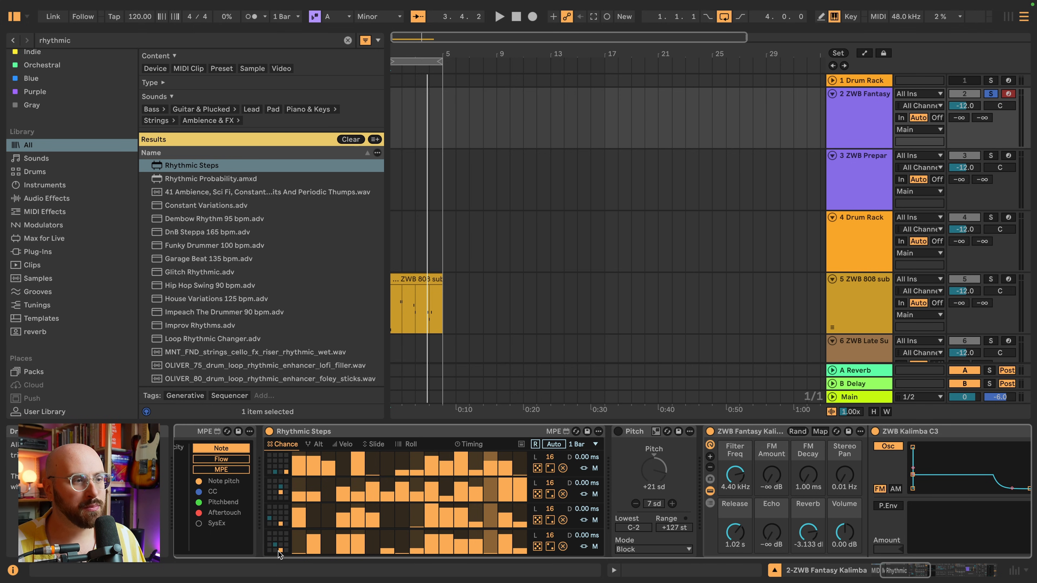
left_click(619, 432)
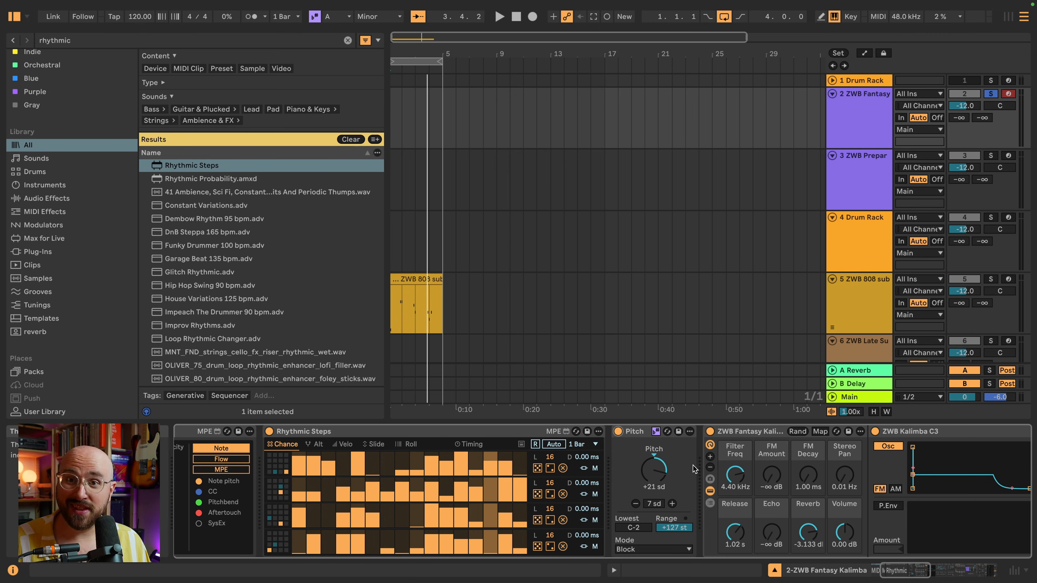
key("space")
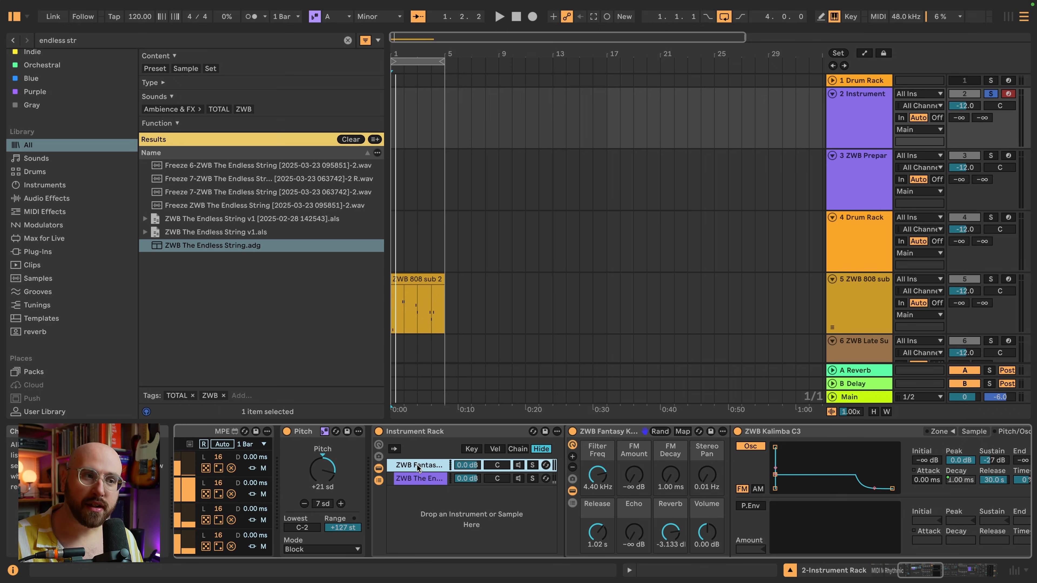
Step: Enable the Endless String chain in the Instrument Rack, audition it on its own and disable it again
left_click(420, 479)
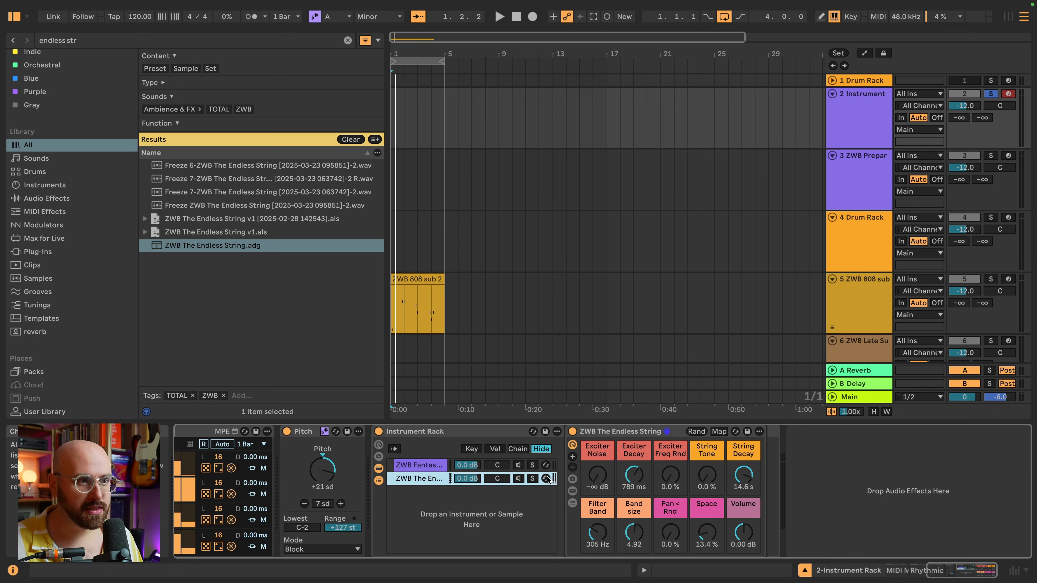
left_click(518, 479)
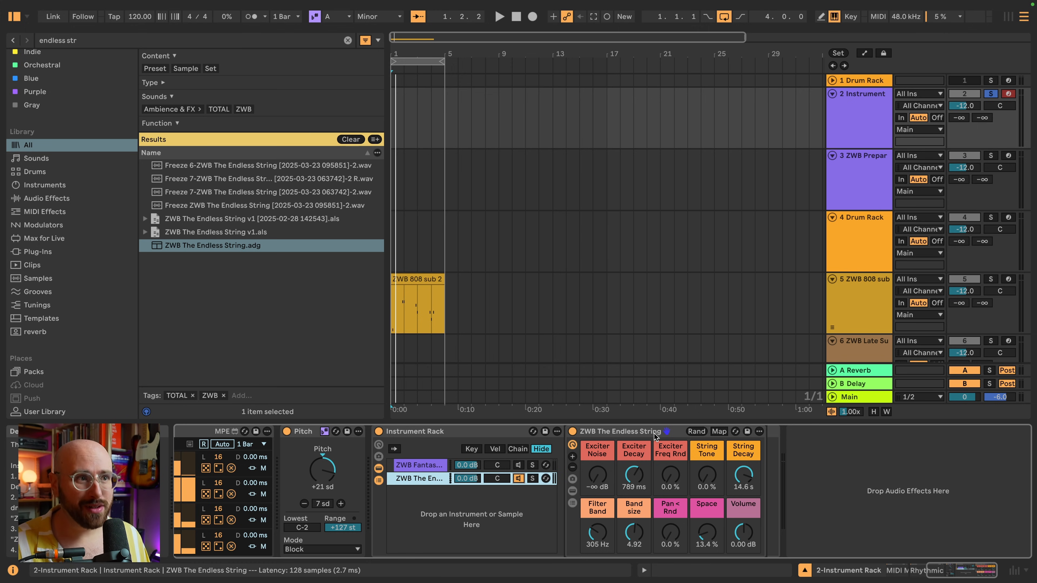
key("space")
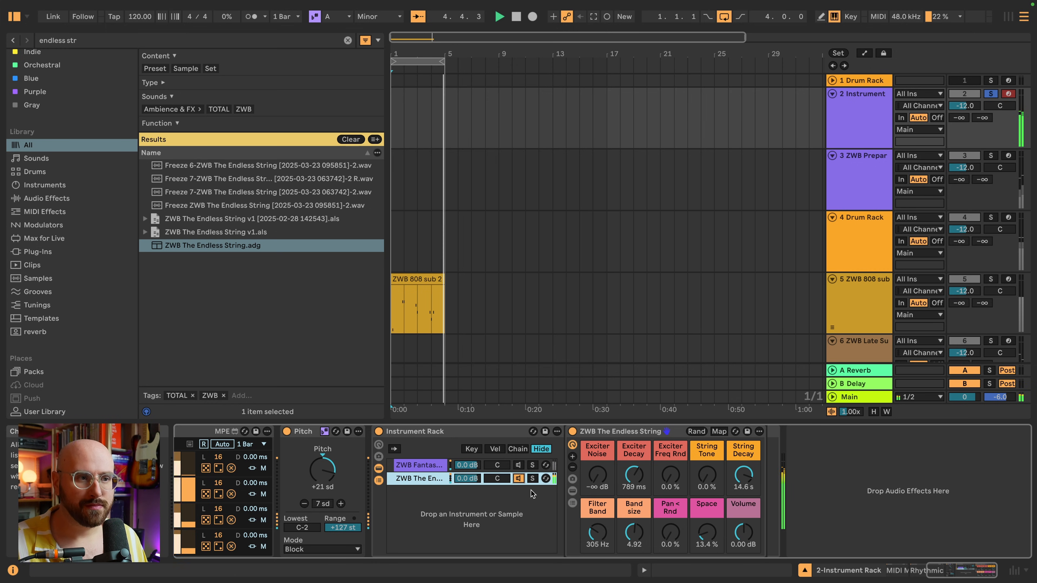
left_click(519, 479)
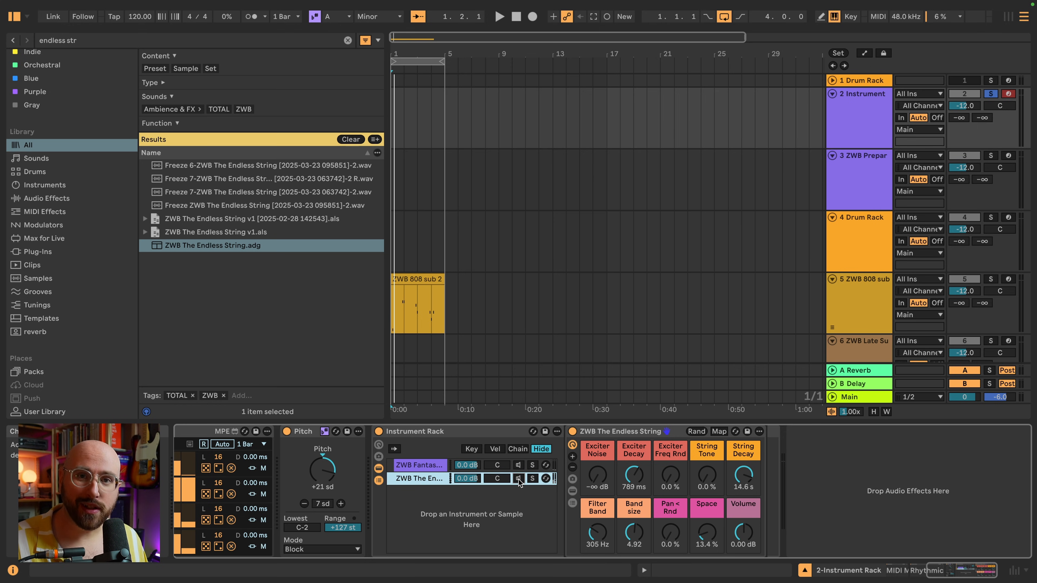
Step: Play the sequence with both the Endless String and Fantasy Kalimba chains enabled in the Instrument Rack
left_click(519, 479)
key("space")
left_click(519, 466)
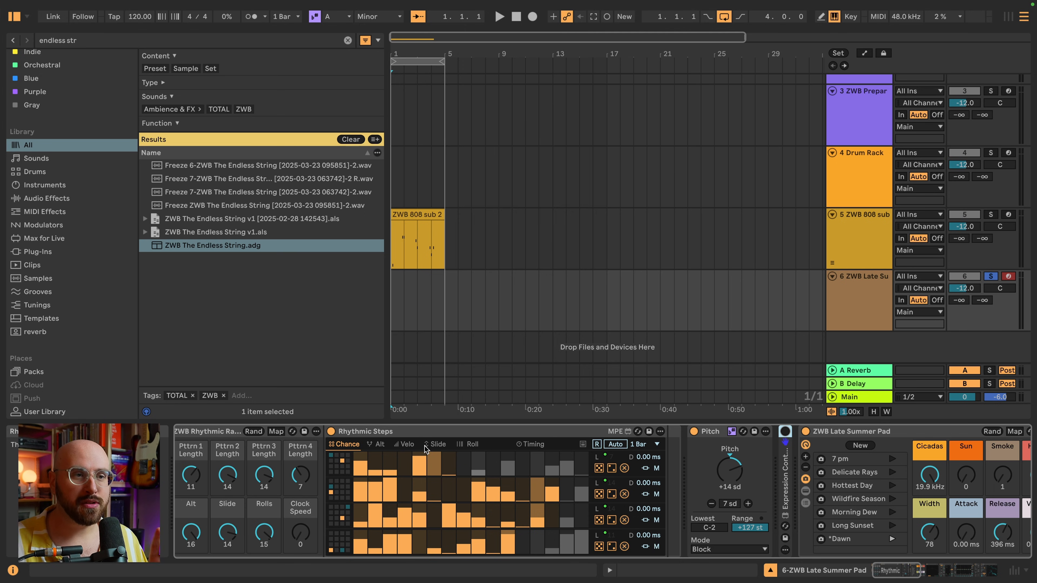
Step: Examine the Late Summer Pad track's device chain, including the Timing and Chance pages of Rhythmic Steps
scroll(427, 450, "left", 2)
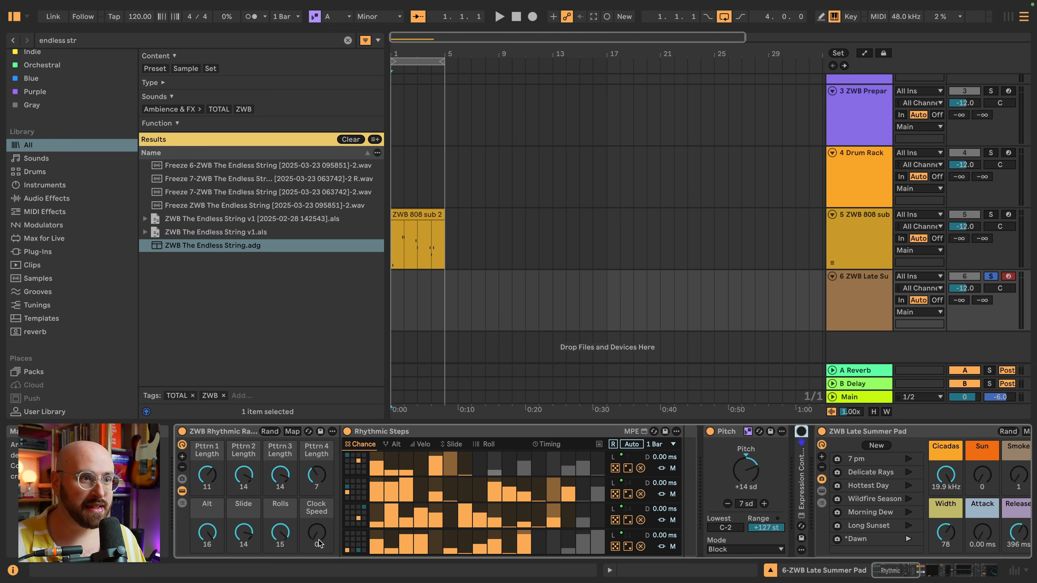
left_click(548, 445)
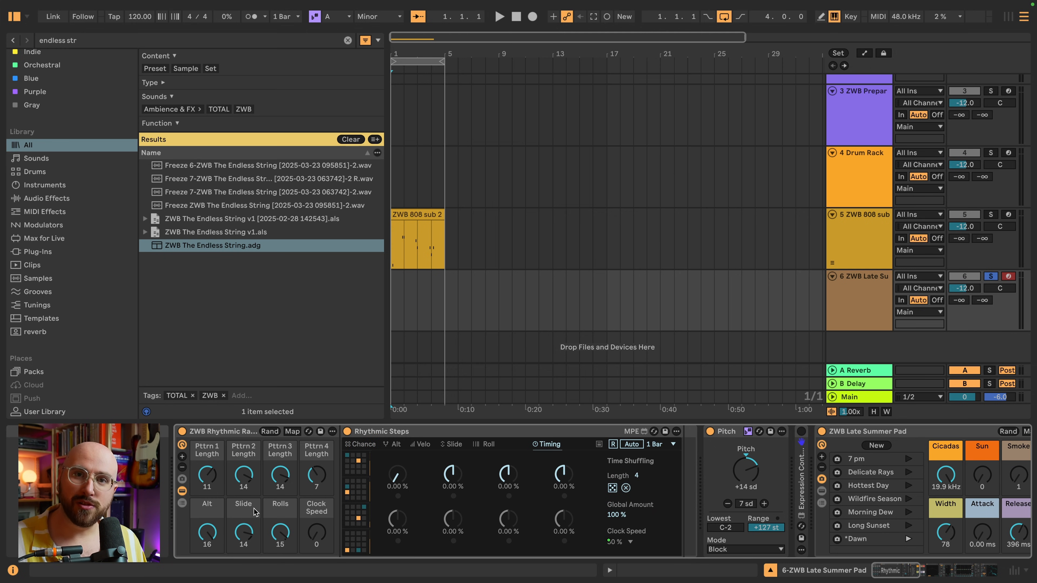
left_click(359, 445)
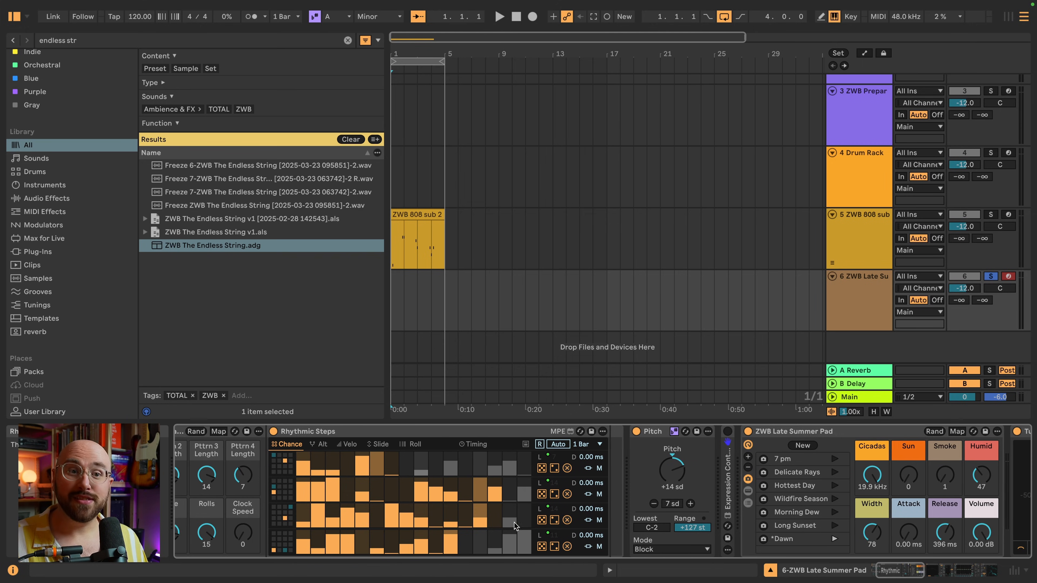
scroll(515, 522, "right", 2)
scroll(515, 521, "right", 1)
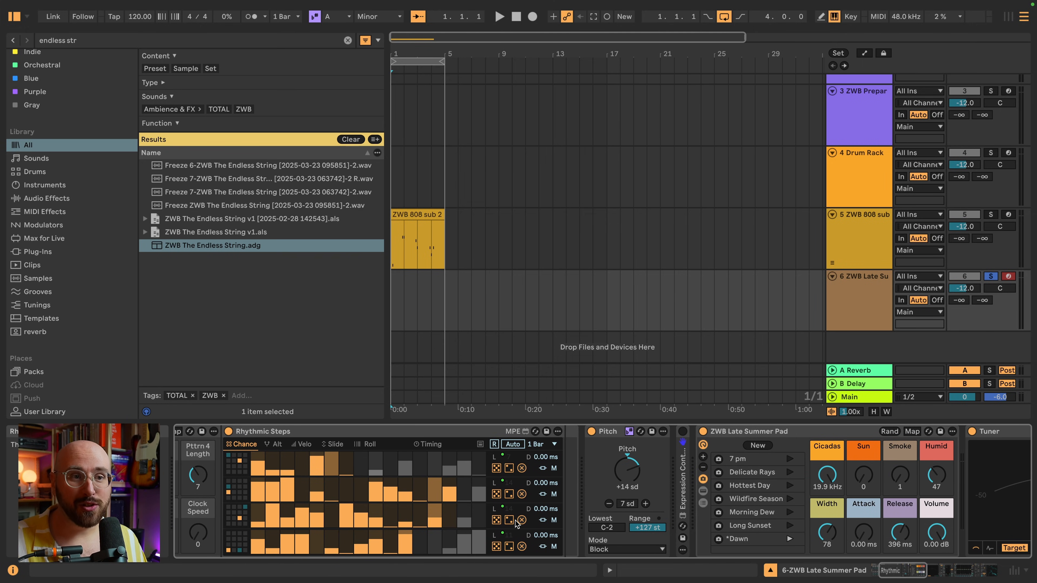
scroll(516, 523, "left", 1)
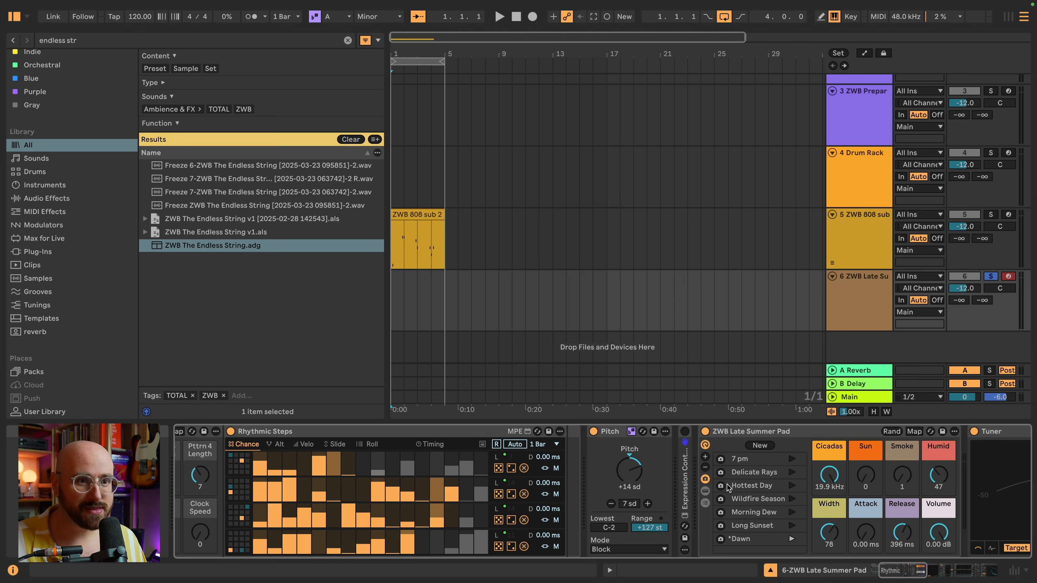
Step: Play the Late Summer Pad track and randomize the Rhythmic Steps rack's macros several times
scroll(729, 488, "left", 5)
key("space")
left_click(272, 432)
left_click(271, 433)
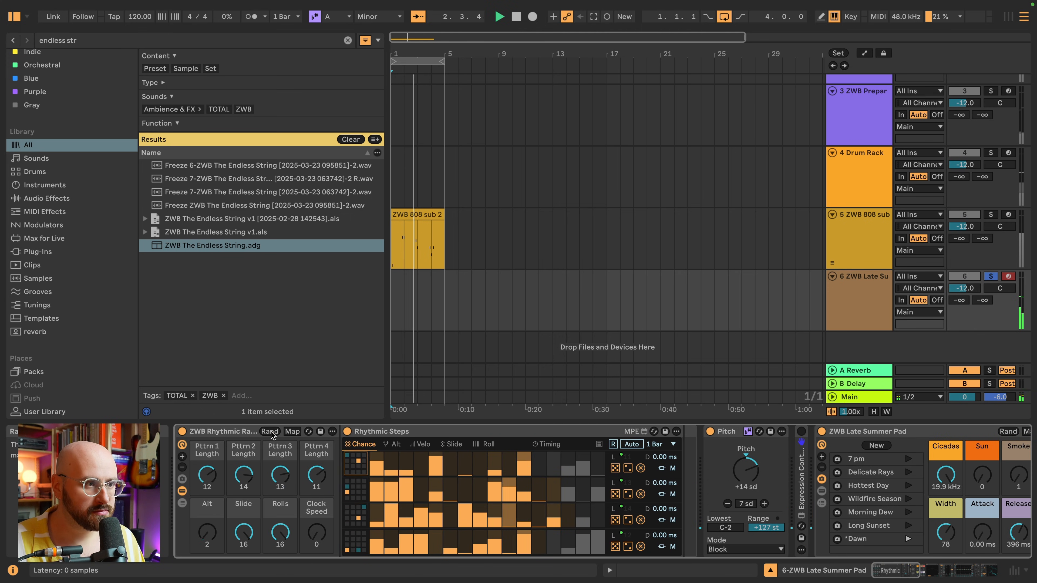
left_click(270, 431)
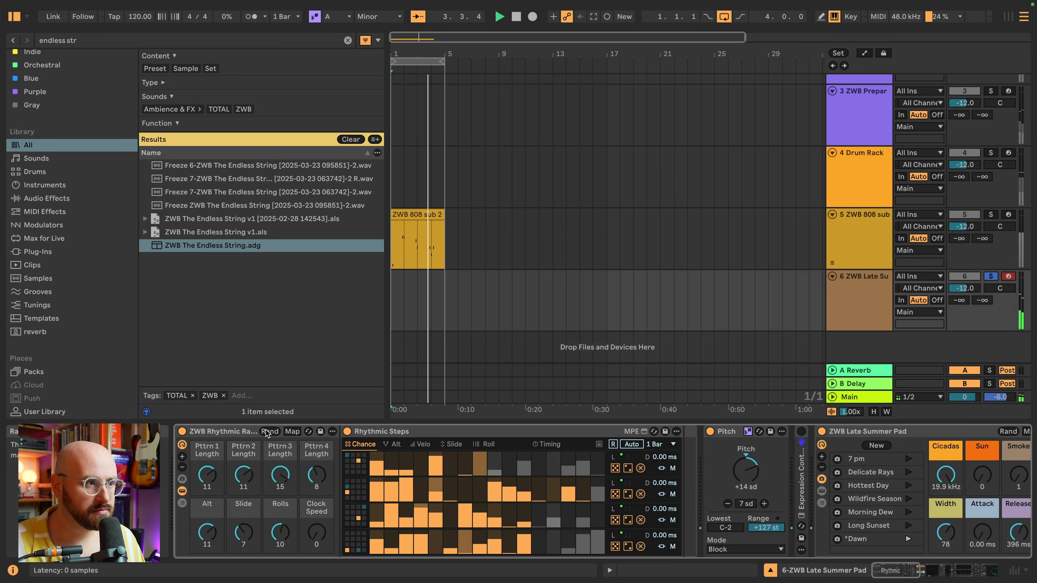
Step: Set the rack's Alt, Slide and Rolls macros to 16 each
left_click_drag(212, 535, 212, 504)
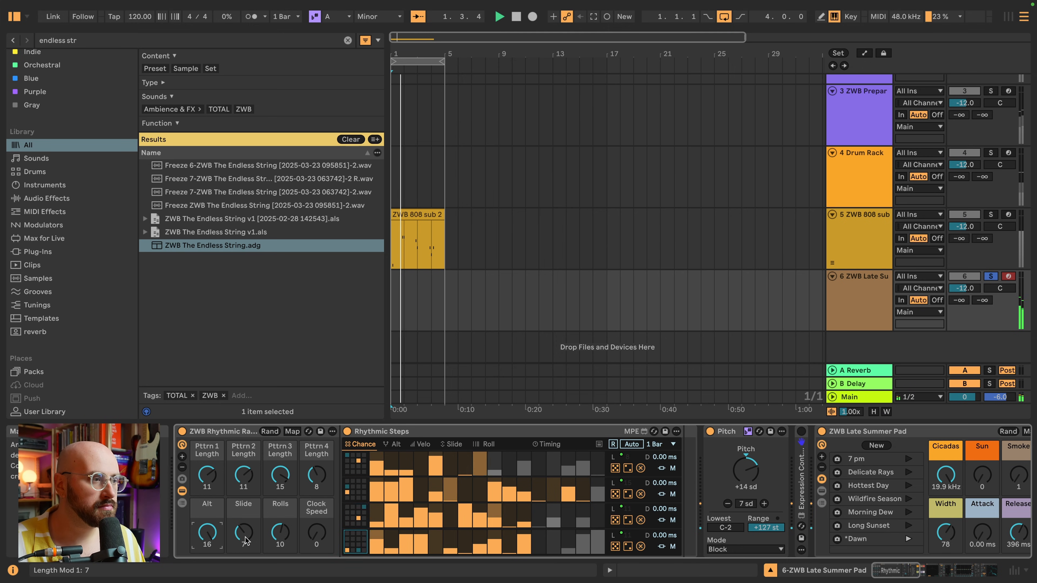
left_click_drag(245, 533, 245, 506)
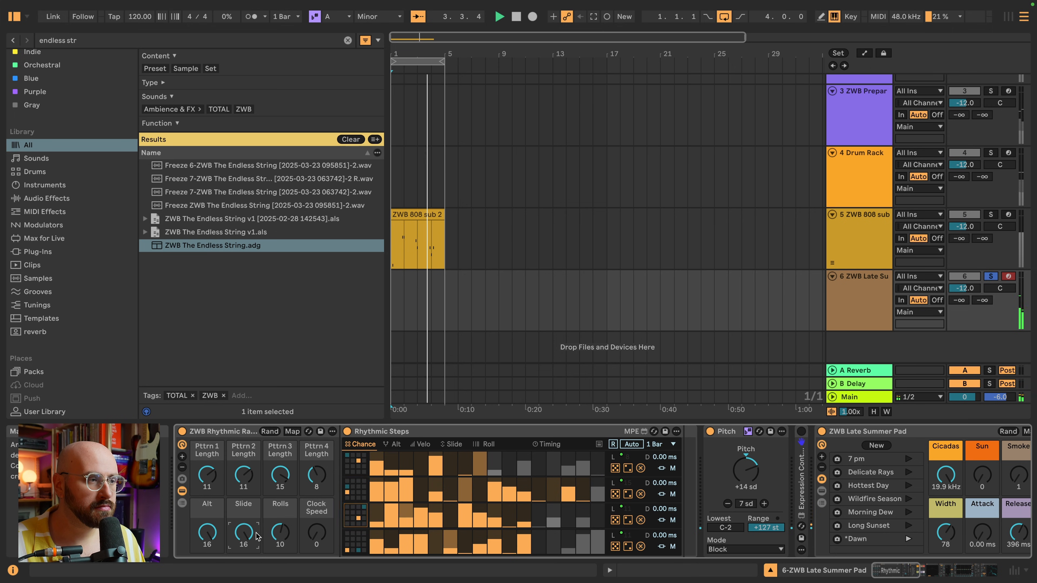
left_click_drag(277, 541, 277, 522)
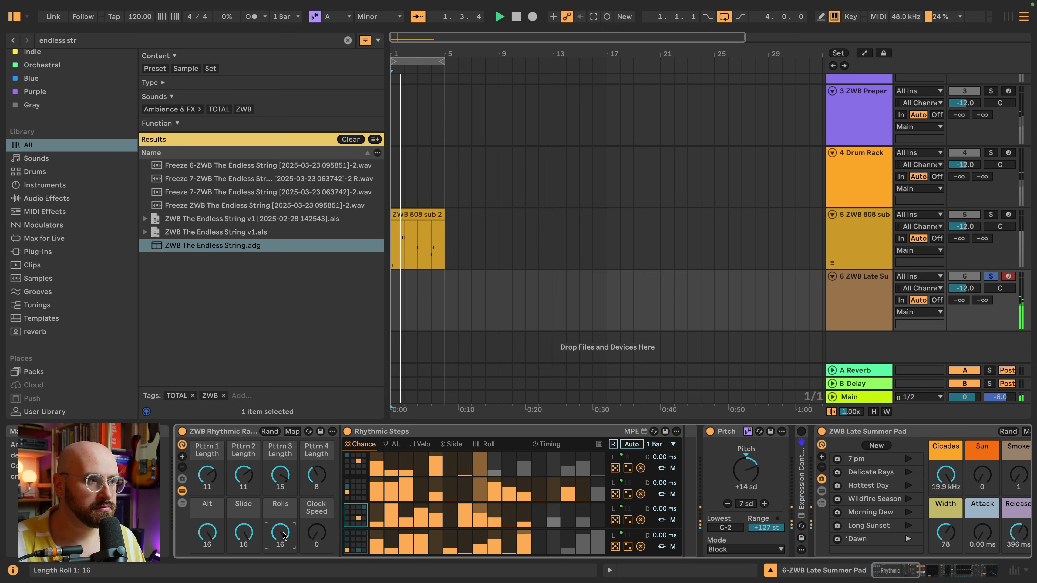
Step: Set the rack's pattern length macros 1 to 4 to 5, 2, 7 and 11
left_click_drag(222, 481, 222, 493)
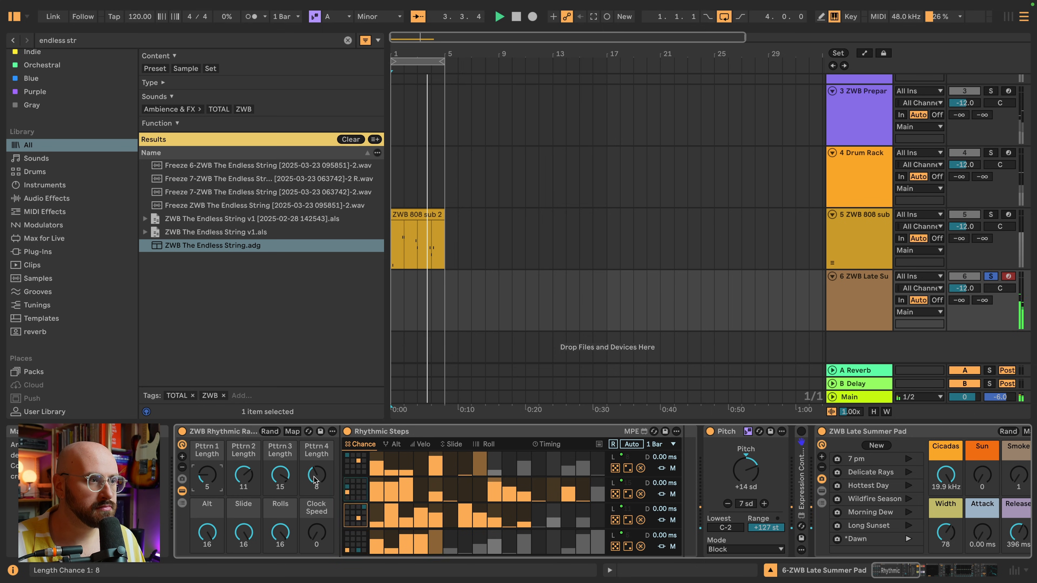
left_click_drag(316, 482, 316, 453)
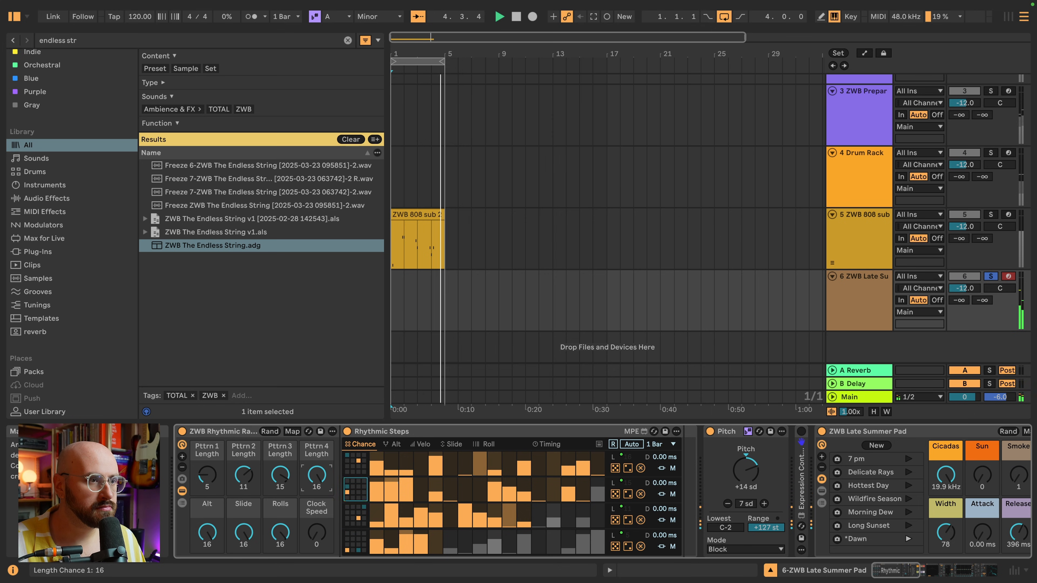
left_click_drag(243, 475, 244, 524)
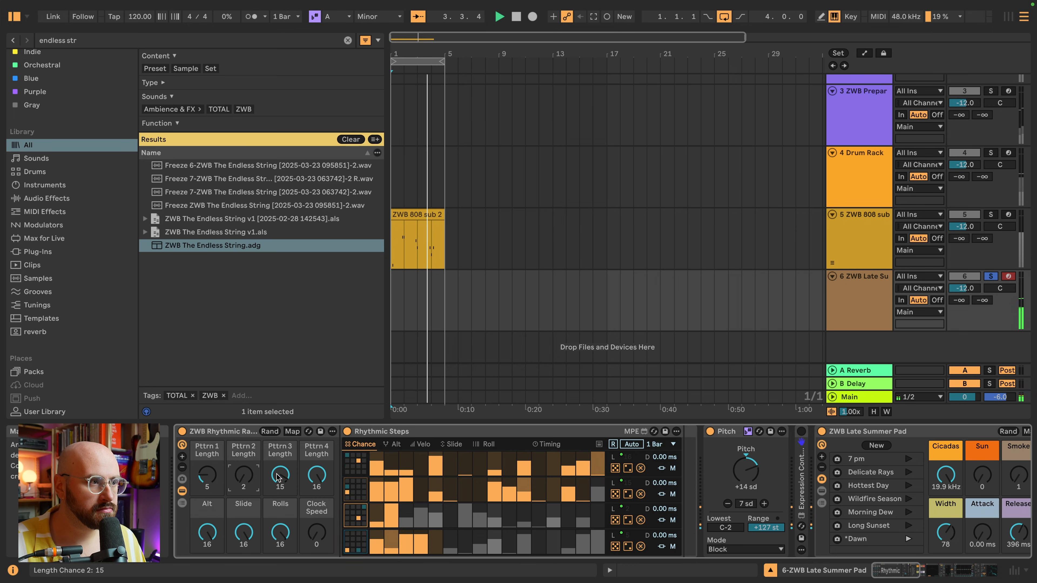
left_click_drag(280, 476, 280, 518)
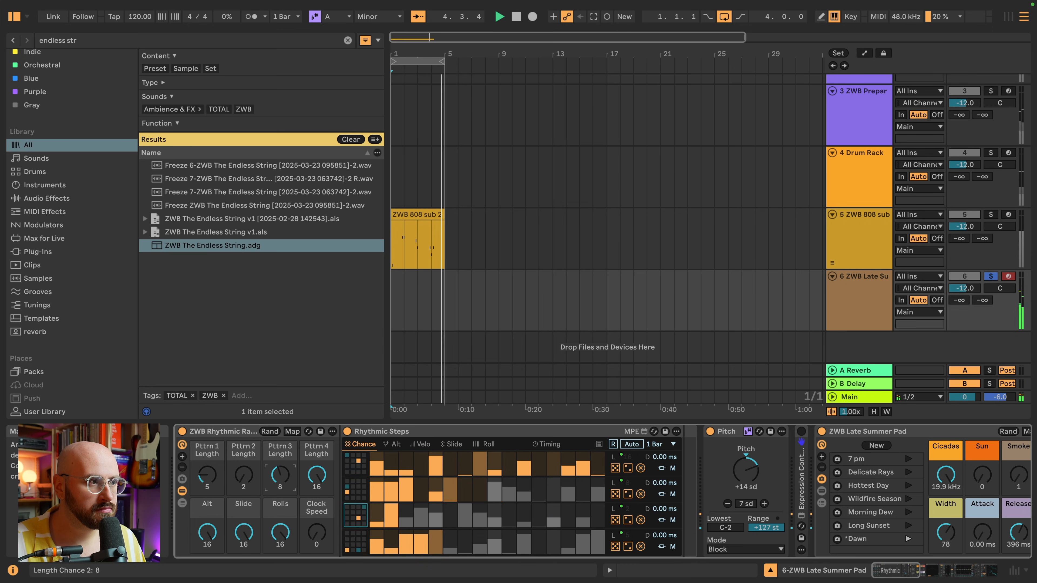
mouse_move(316, 476)
left_mouse_down()
mouse_move(317, 498)
mouse_move(317, 477)
left_mouse_up()
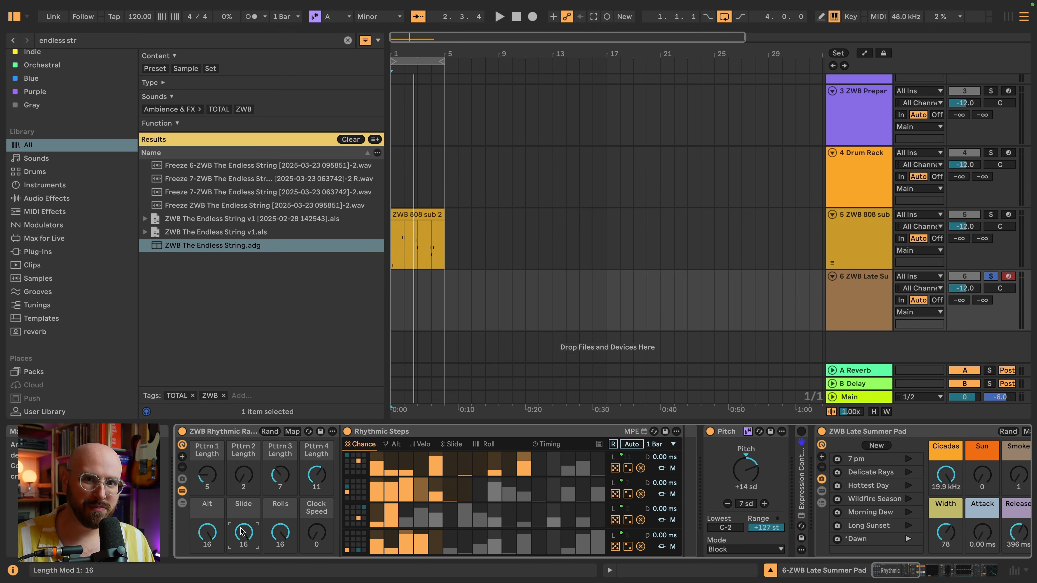
scroll(710, 512, "right", 3)
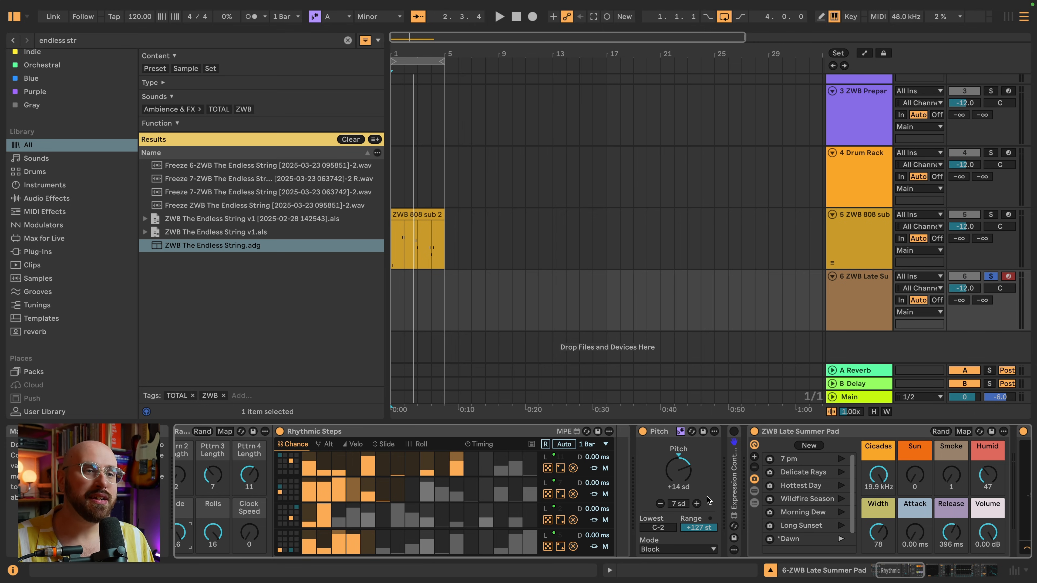
Step: Enable the Expression Control device on the pad track and map its Slide source to the Late Summer Pad's Sun macro
double_click(735, 487)
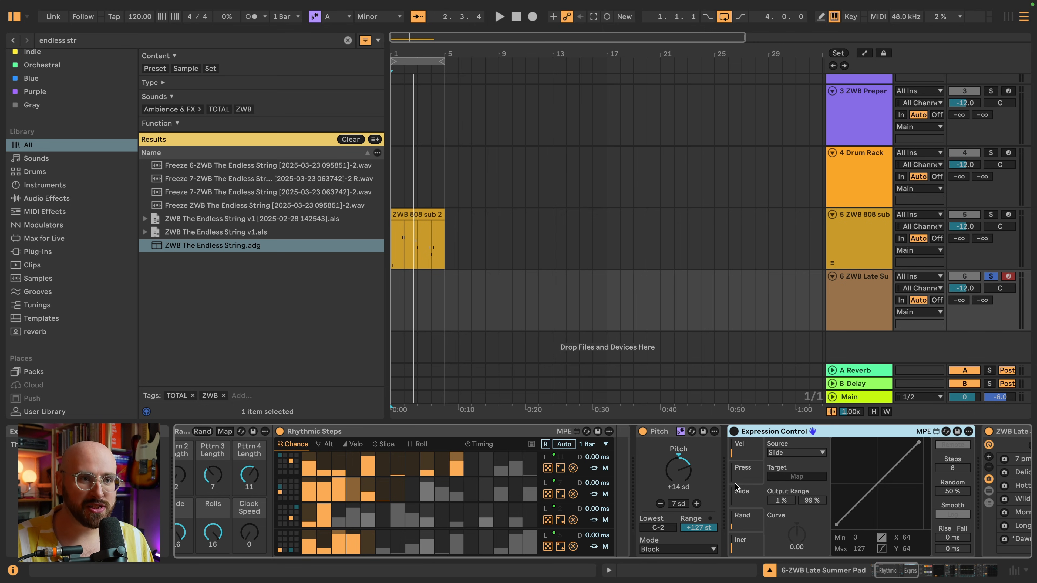
left_click(735, 432)
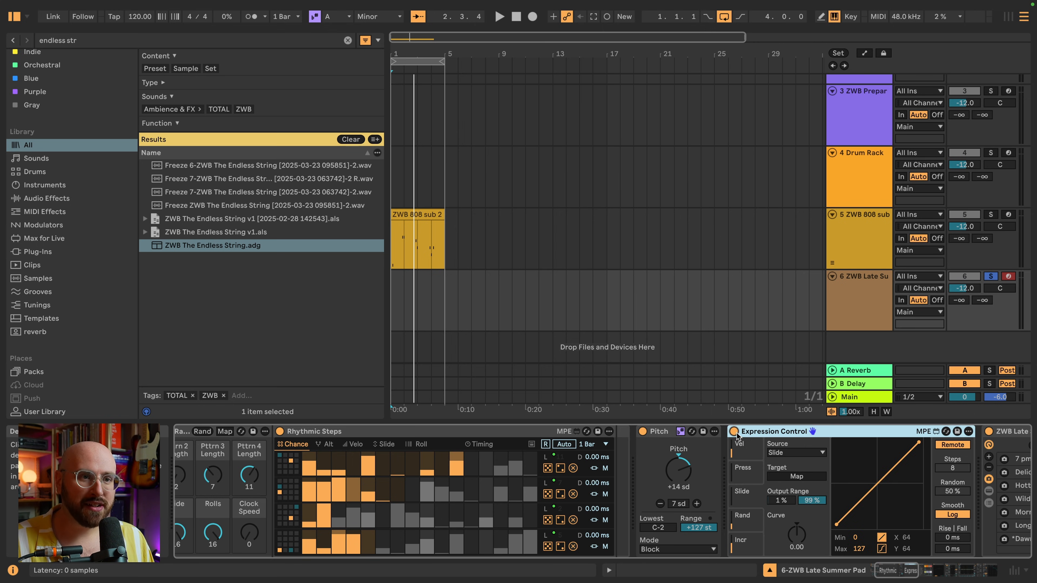
scroll(746, 489, "right", 7)
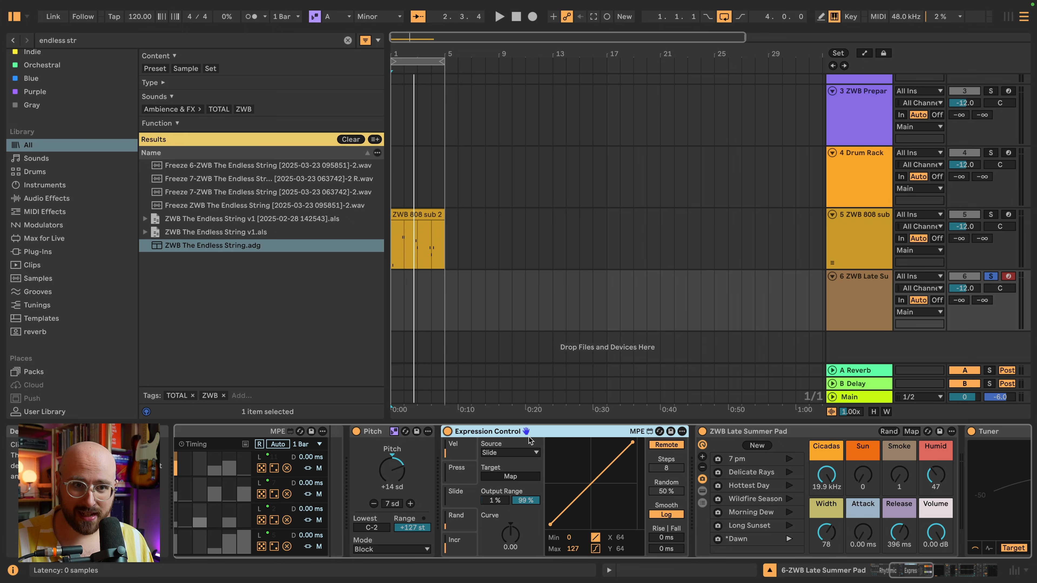
left_click(515, 476)
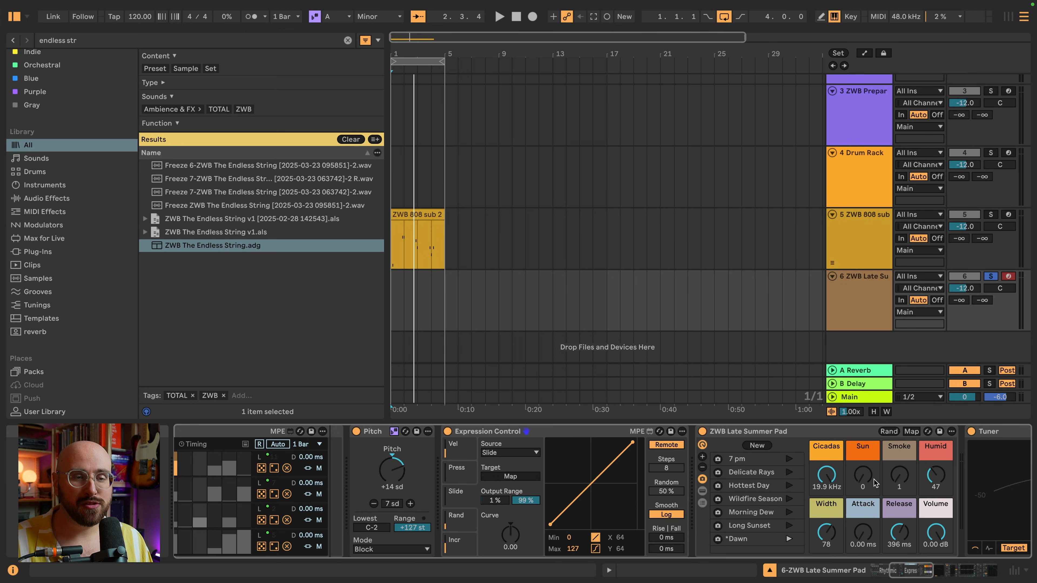
left_click(862, 479)
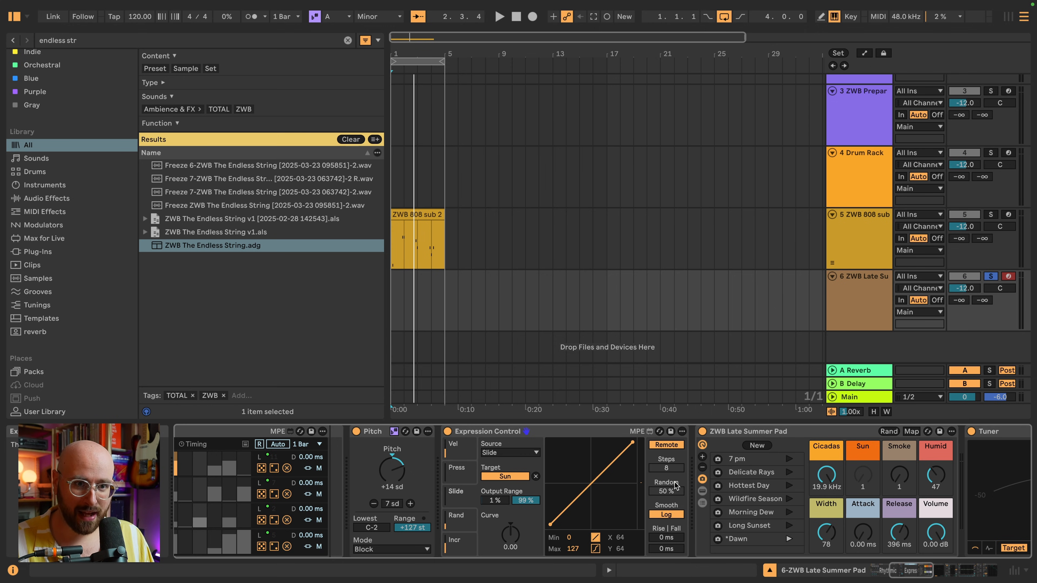
Step: Collapse the Pitch and Expression Control devices in the pad track's device chain
scroll(675, 485, "left", 5)
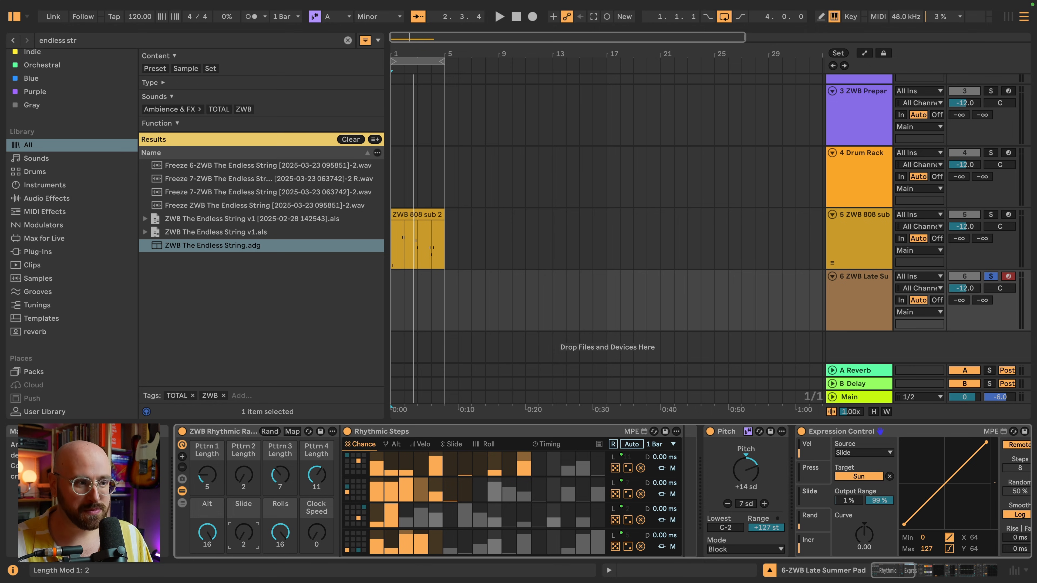
double_click(729, 432)
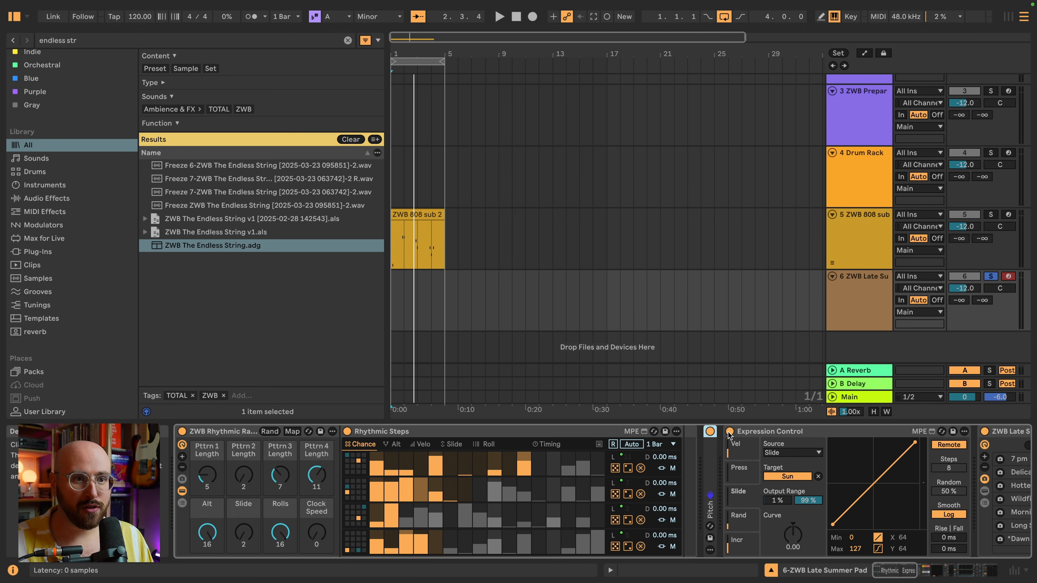
double_click(812, 432)
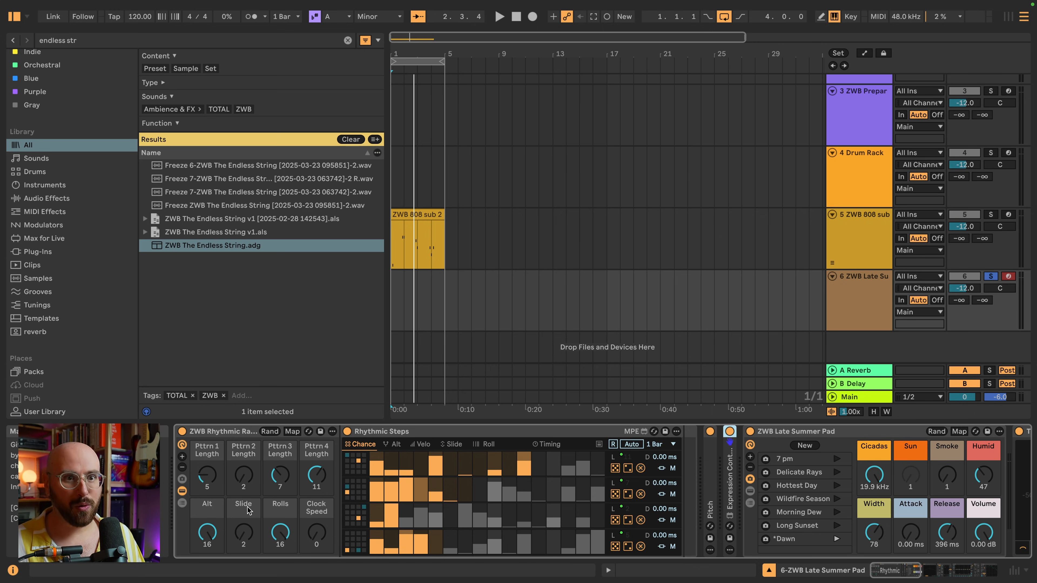
Step: Start playback, show the Slide page of Rhythmic Steps and raise the rack's Slide macro to 16
key("space")
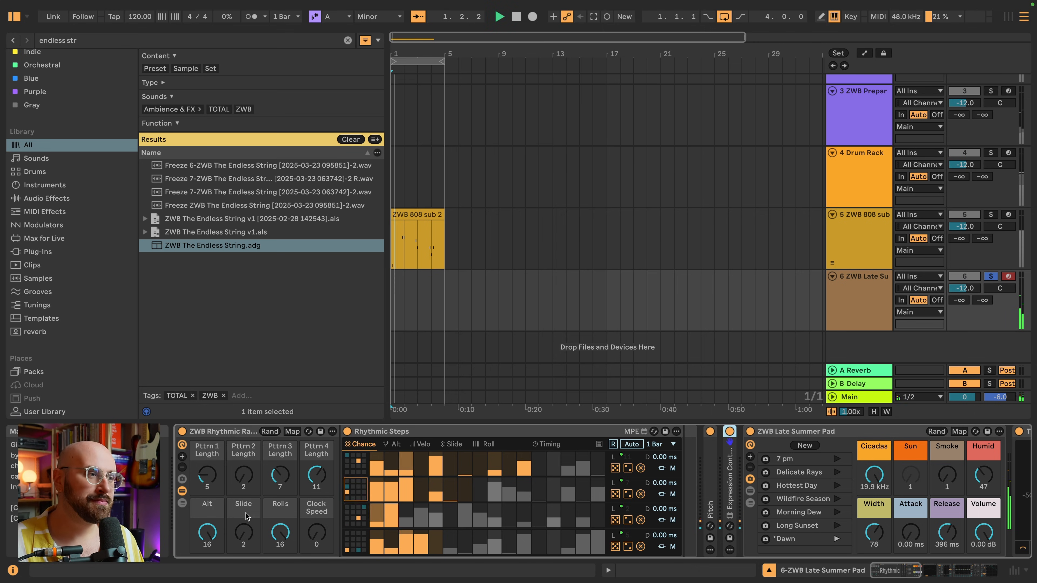
left_click(247, 511)
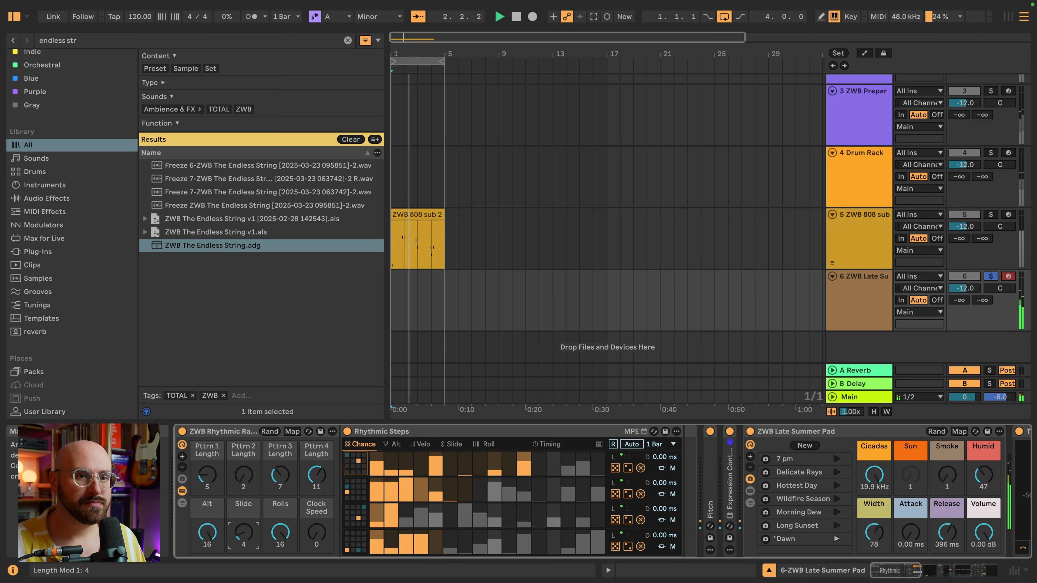
left_click_drag(244, 532, 244, 524)
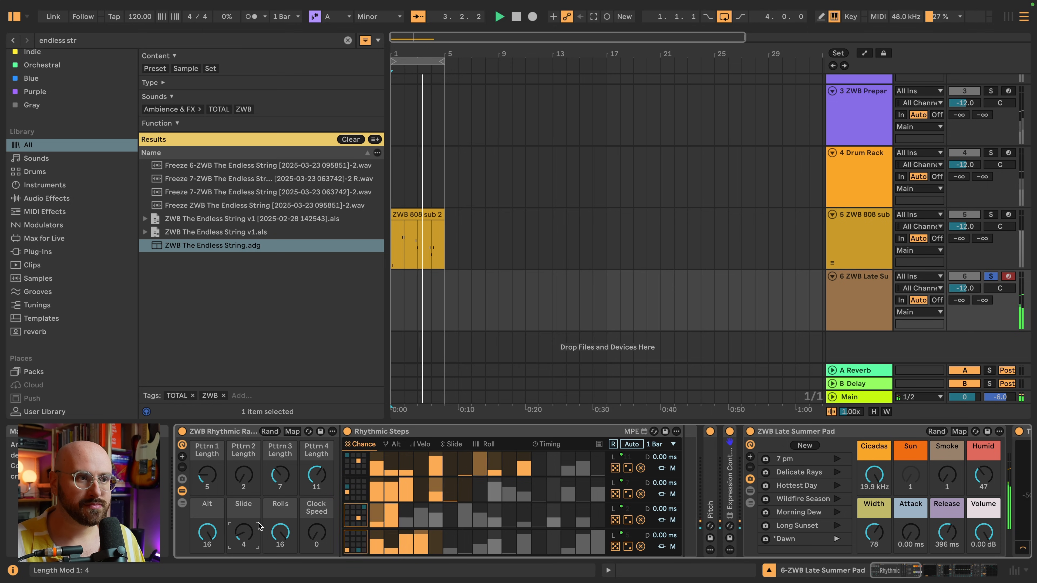
left_click(451, 443)
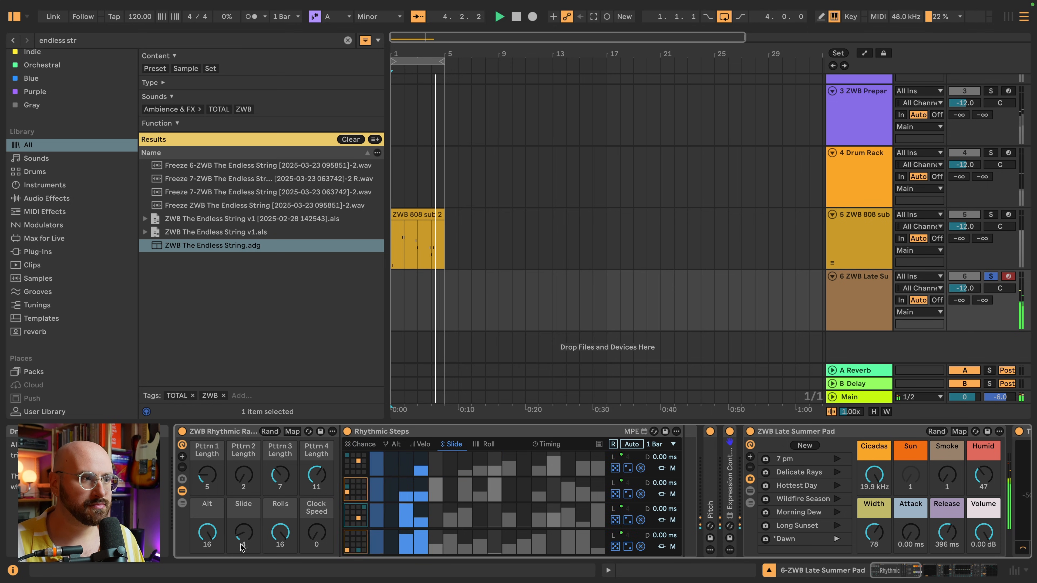
left_click_drag(244, 532, 234, 435)
Step: Set the rack's pattern length macros 1 to 4 to 16 each
left_click_drag(207, 477, 207, 442)
left_click_drag(280, 477, 281, 445)
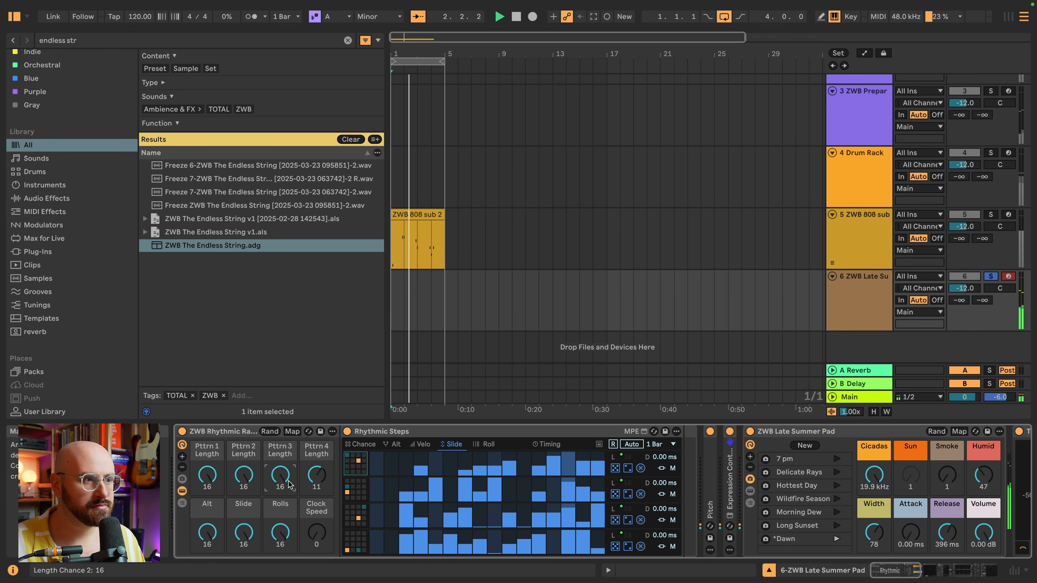
left_click_drag(317, 477, 317, 445)
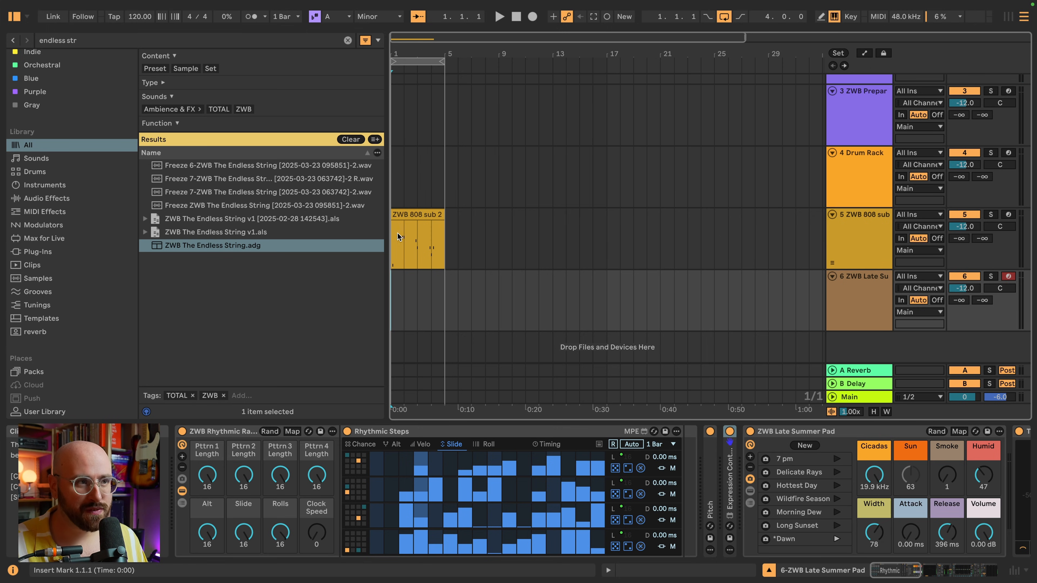
Step: Play all tracks from the start and set the Decay macro to 304 ms on track 4's Drum Rack
left_click(392, 314)
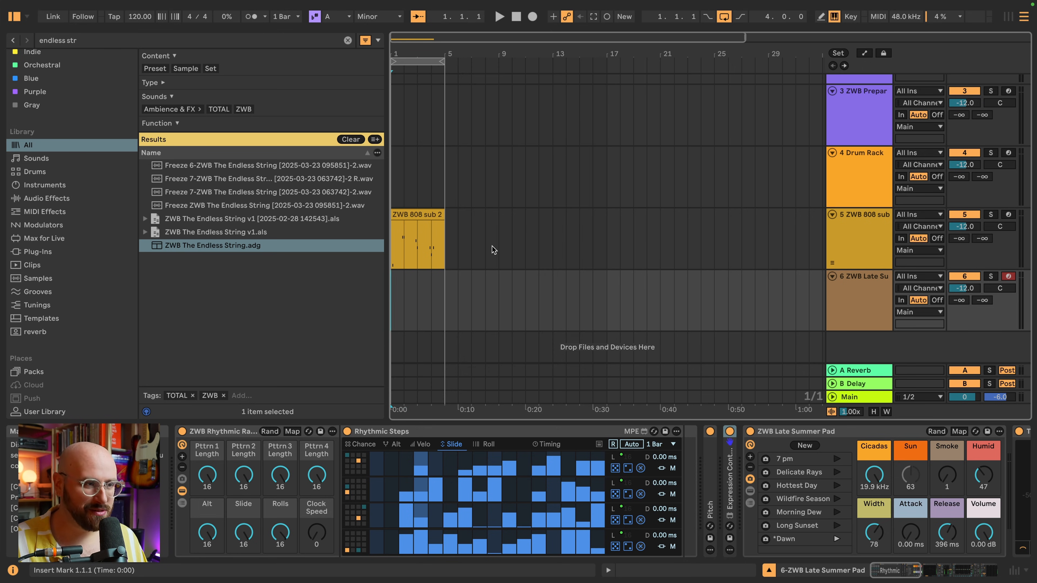
key("space")
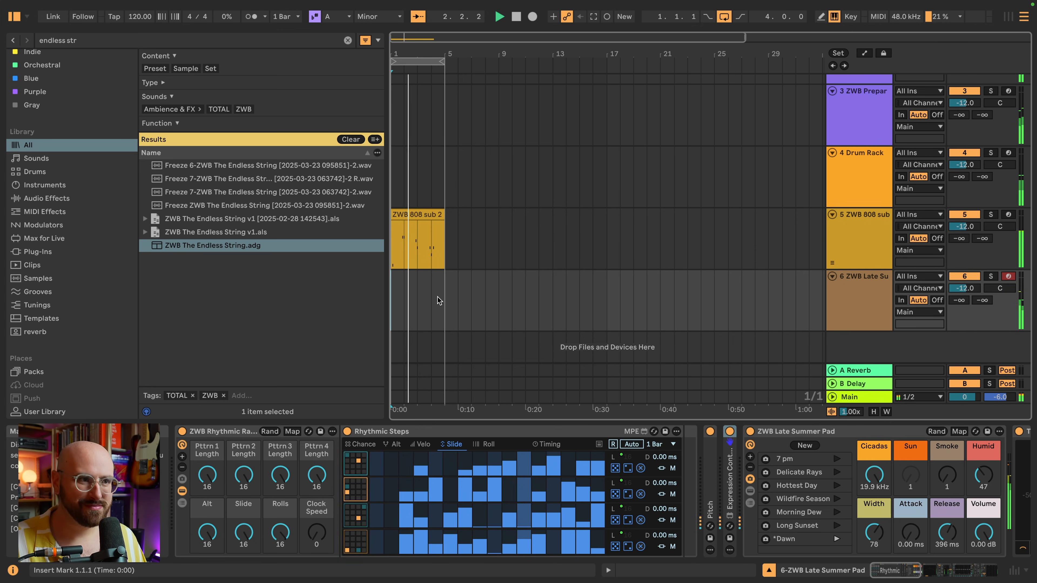
left_click(396, 173)
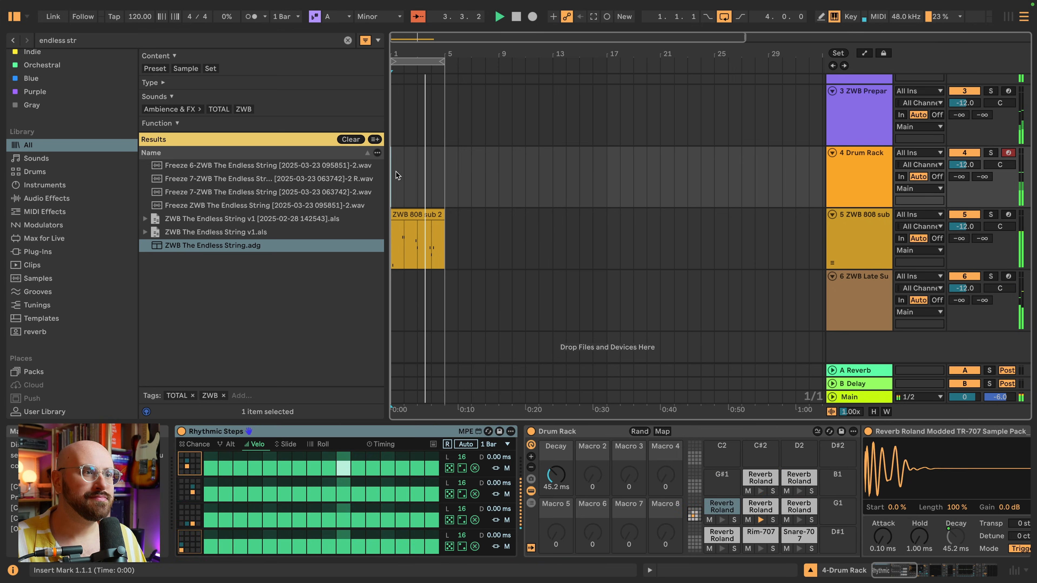
left_click(194, 444)
left_click_drag(556, 475, 556, 447)
mouse_move(498, 474)
left_mouse_down()
mouse_move(499, 432)
mouse_move(499, 469)
left_mouse_up()
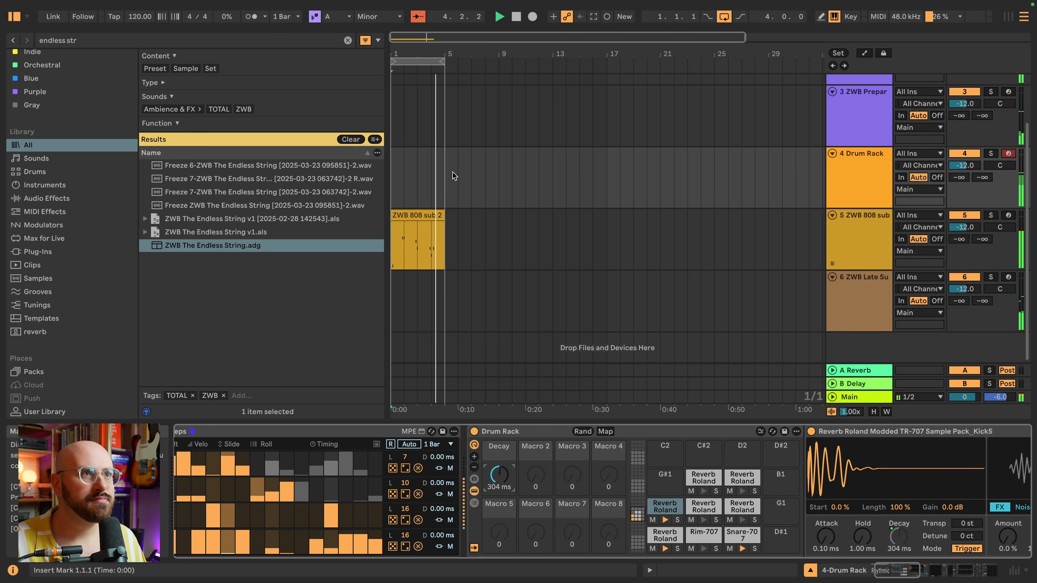
Step: Set the Prepared Perc Kit's Flt Freq macro to 22.0 kHz and its Decay macro to 608 ms
scroll(452, 172, "up", 2)
left_click(395, 165)
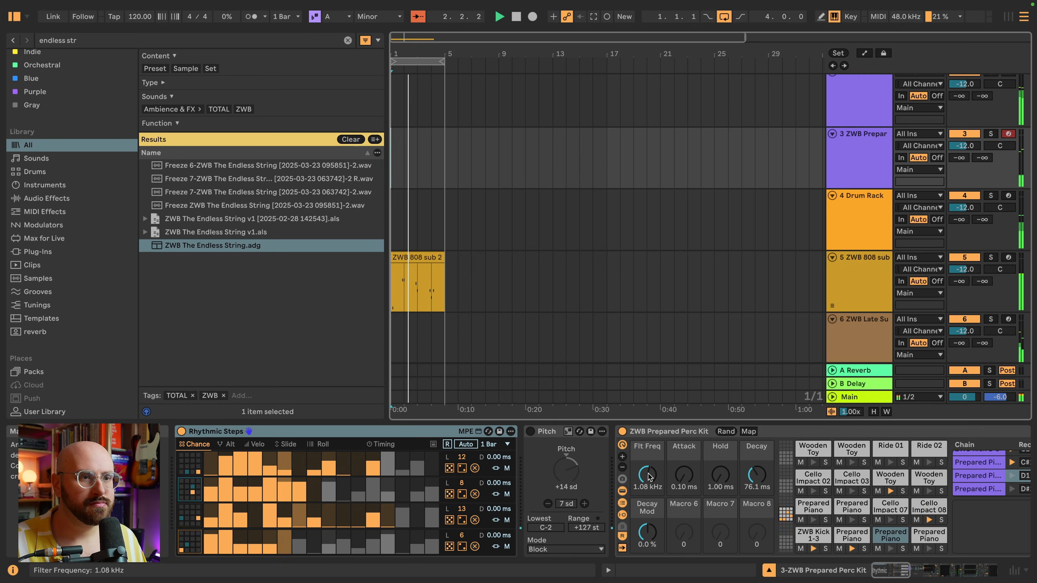
left_click_drag(647, 475, 647, 437)
mouse_move(776, 473)
left_mouse_down()
mouse_move(776, 444)
mouse_move(757, 468)
left_mouse_up()
Step: On the Instrument Rack's Fantasy kalimba chain, set Filter Freq to 22.0 kHz, FM Amount to -6.0 dB and Echo to -6.912 dB
scroll(453, 175, "up", 2)
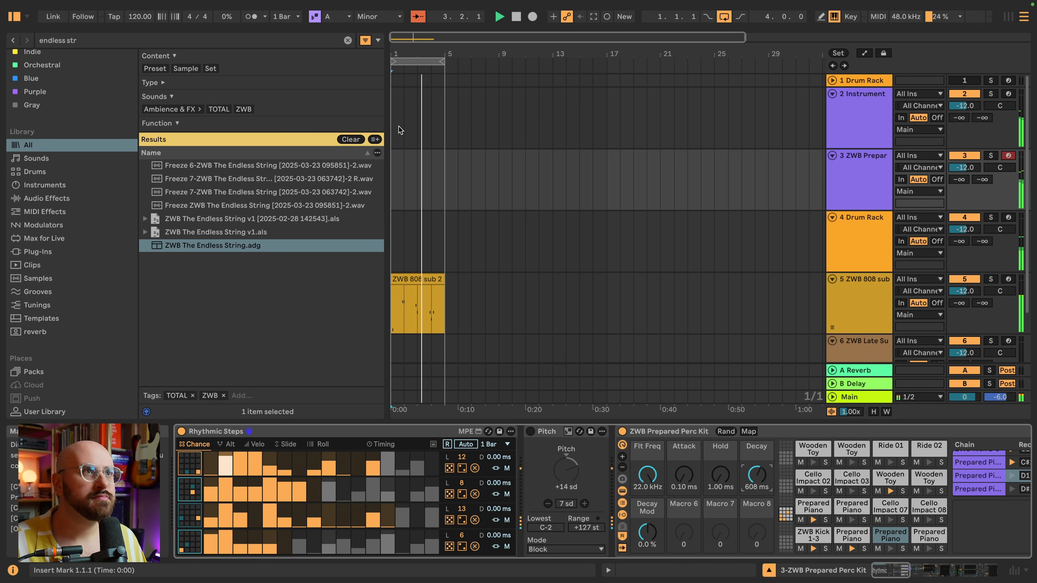
left_click(398, 129)
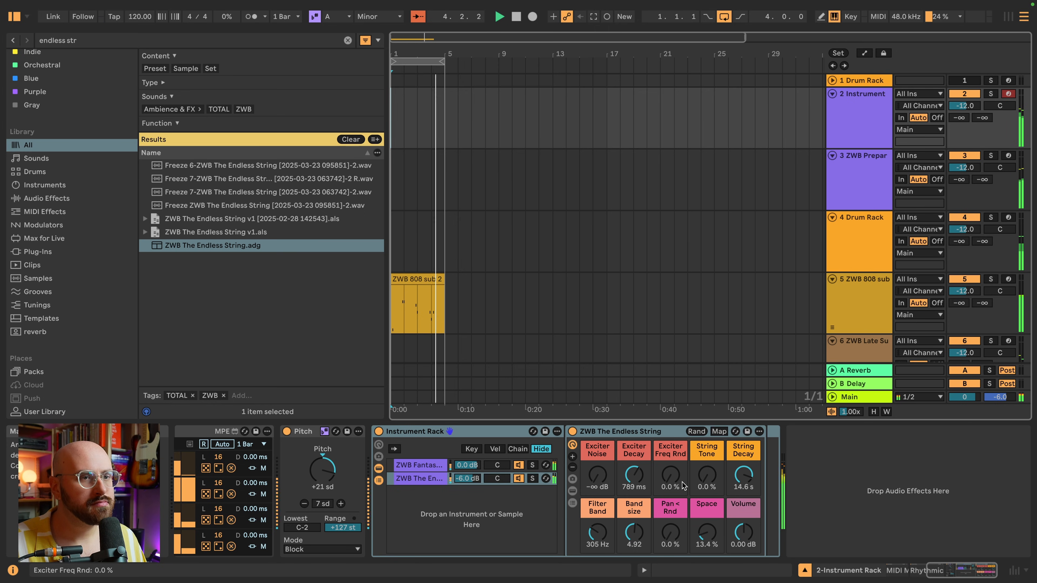
left_click(417, 465)
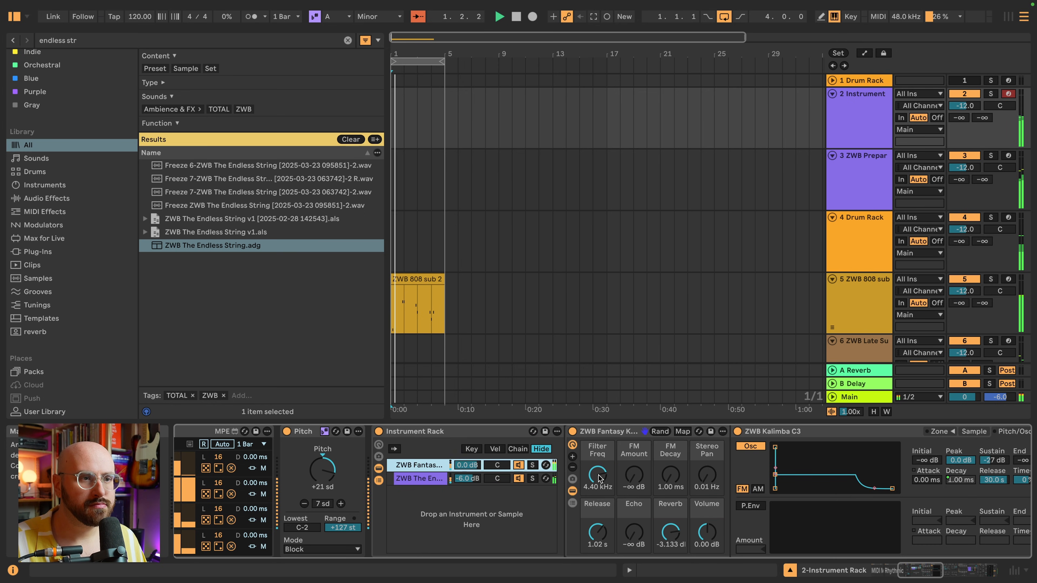
left_click_drag(597, 474, 634, 529)
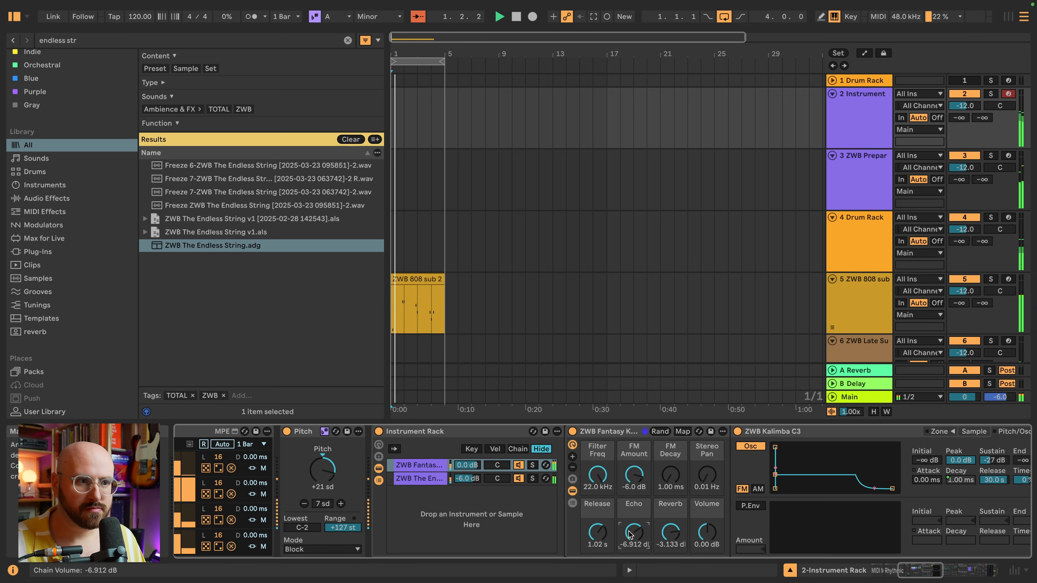
Step: On the Endless String chain, set String Tone to 76%, Filter Band to 4.69 kHz and Exciter Freq Rnd to 91%
left_click(427, 479)
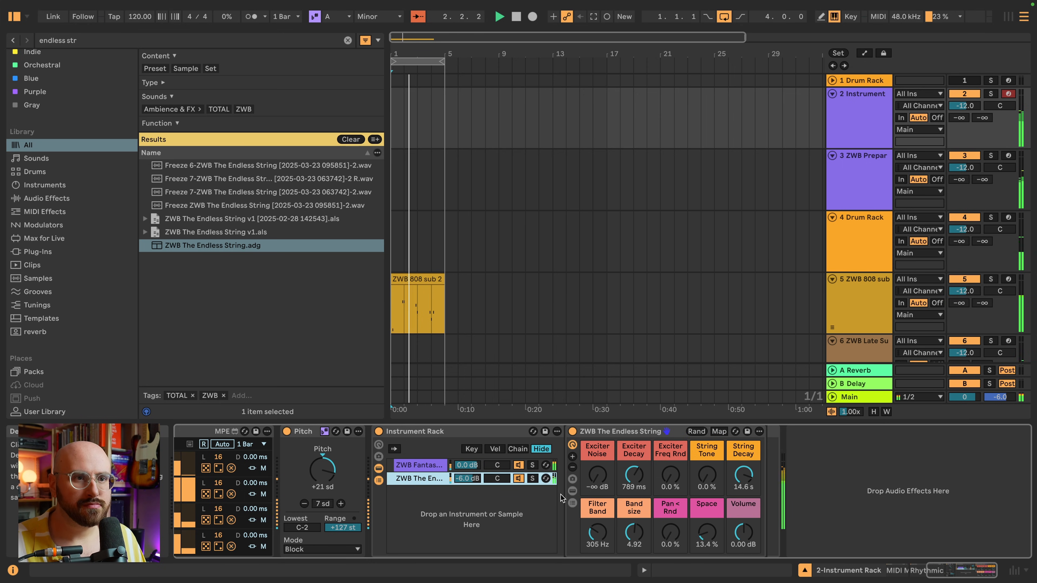
left_click_drag(706, 474, 707, 472)
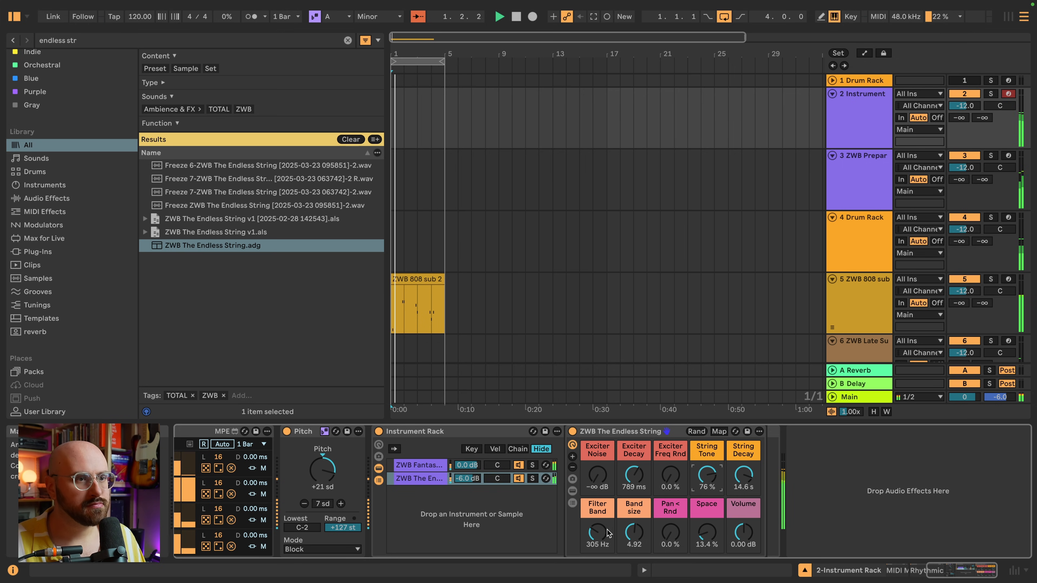
left_click_drag(597, 533, 598, 517)
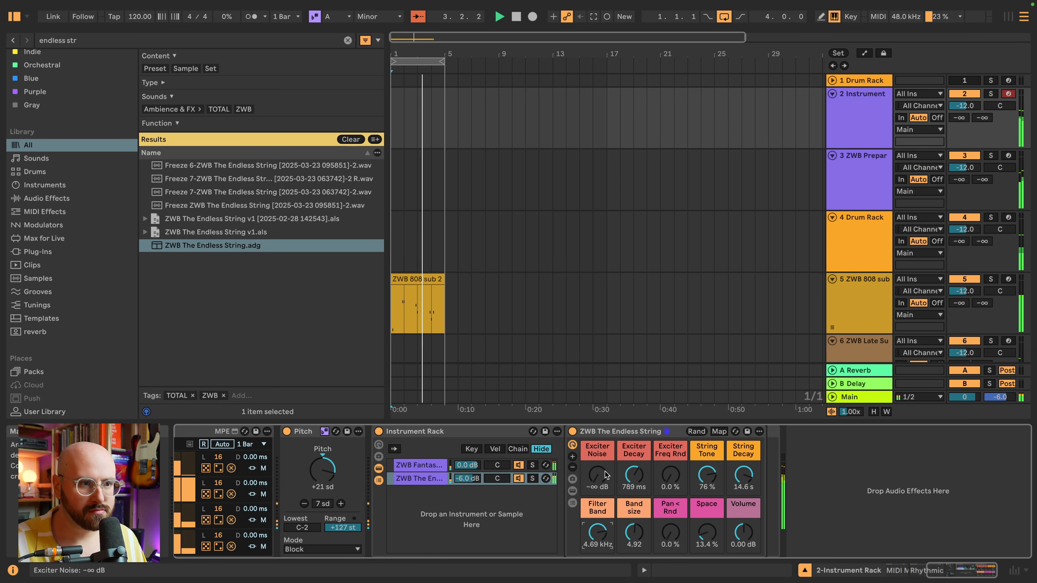
left_click_drag(670, 475, 670, 435)
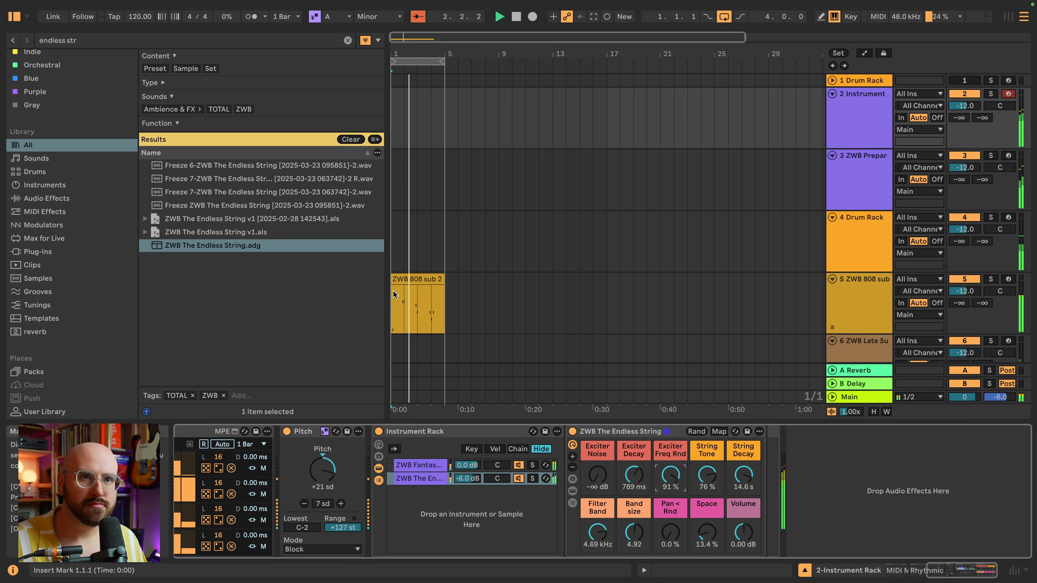
Step: Raise the Decay macro of track 4's Drum Rack to 15.0 s and stop playback
left_click(398, 254)
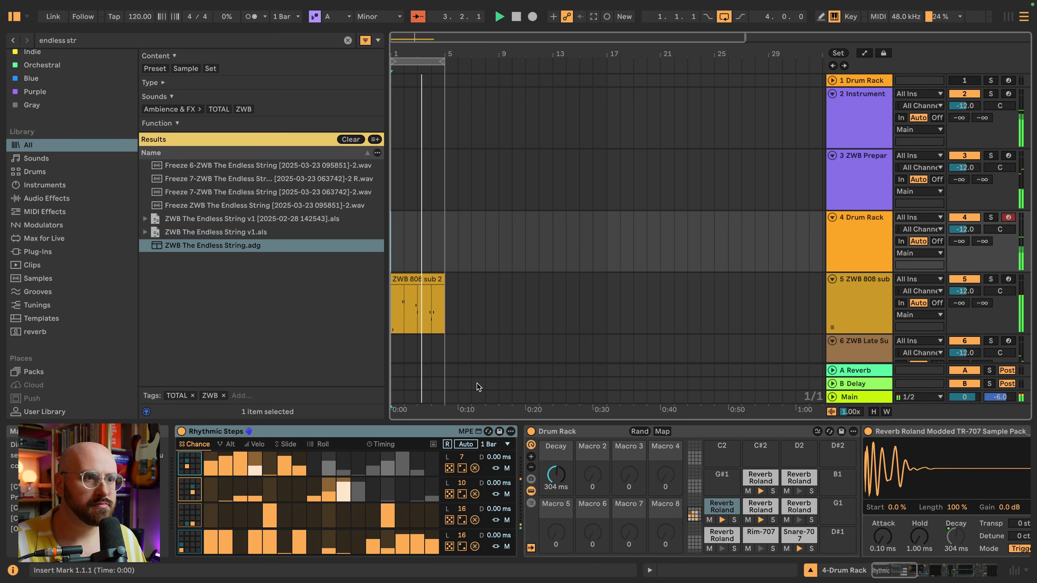
left_click_drag(556, 475, 556, 430)
key("space")
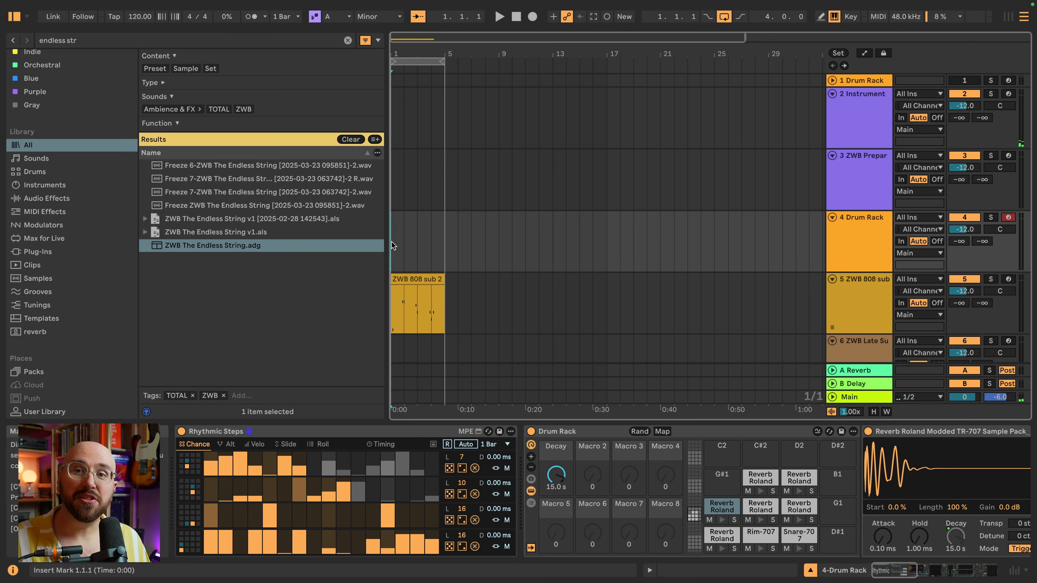